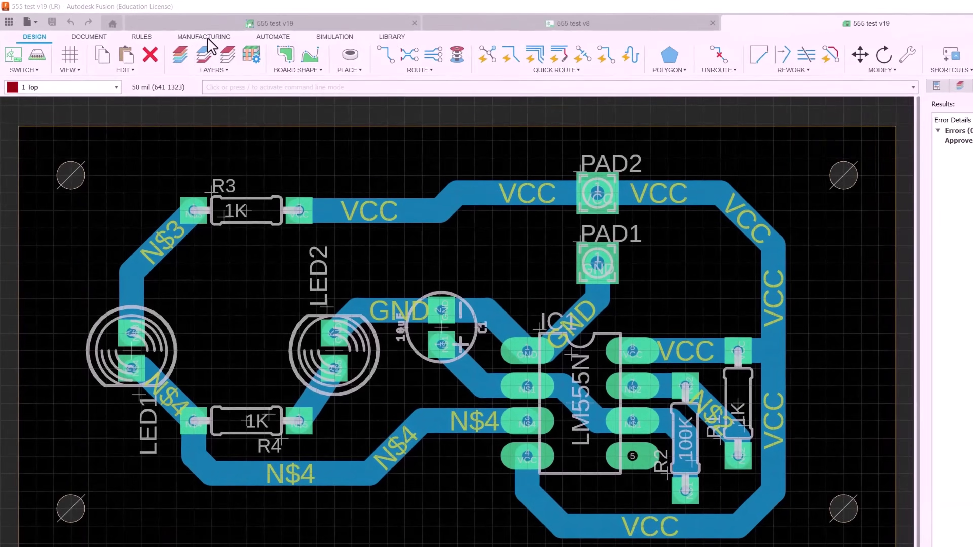
Export the Gerber, drill and assembly files as 555 test v19_2025-04-02.zip in E:\fusionGerber
{"action": "left_click", "coordinate": [206, 36]}
{"action": "left_click", "coordinate": [155, 70]}
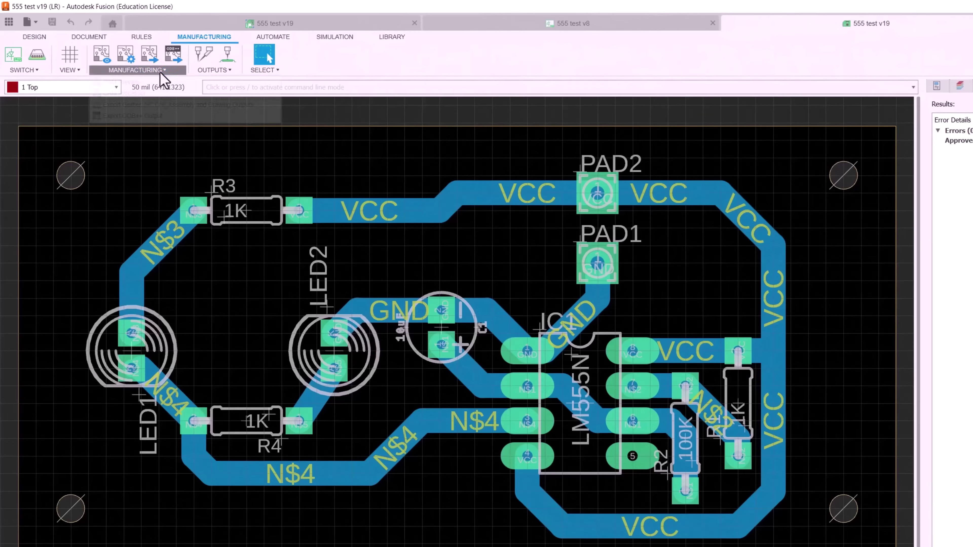
{"action": "left_click", "coordinate": [153, 106]}
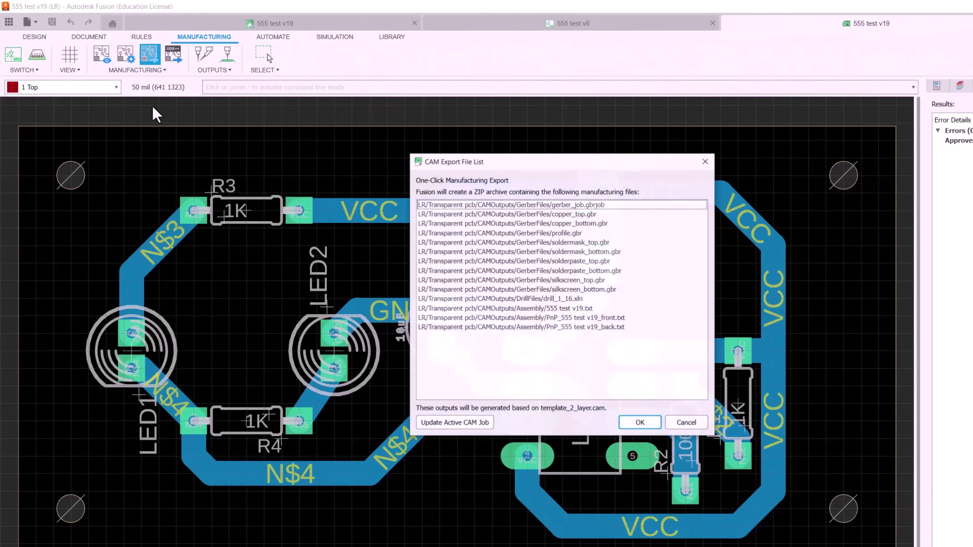
{"action": "left_click", "coordinate": [639, 422]}
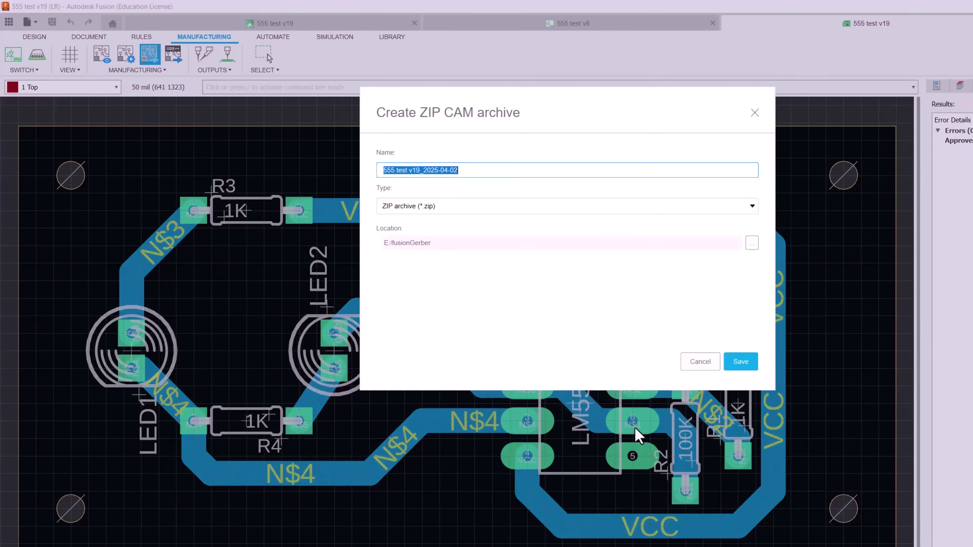
{"action": "left_click", "coordinate": [733, 361]}
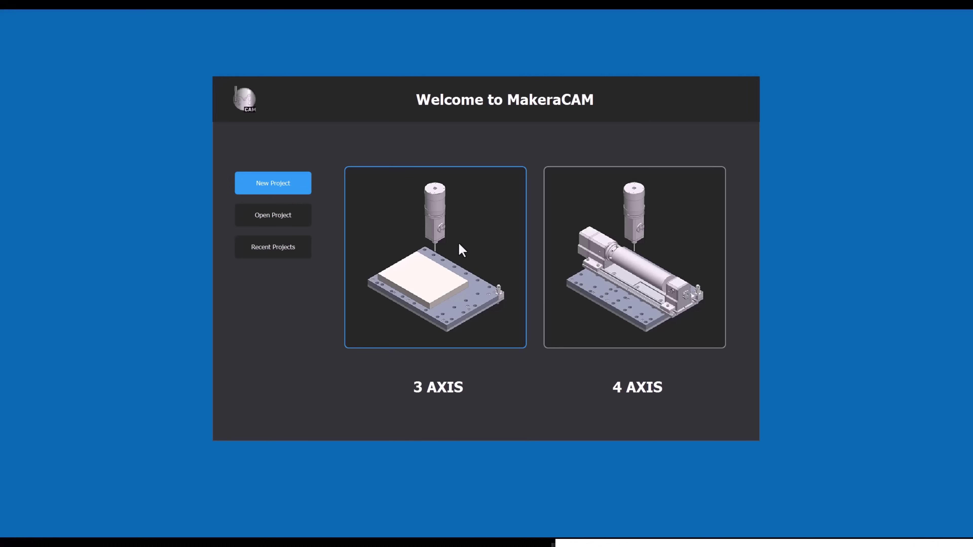
Create a 3-axis project with Plastic stock: length 100, width 70, height 3 mm
{"action": "left_click", "coordinate": [447, 259]}
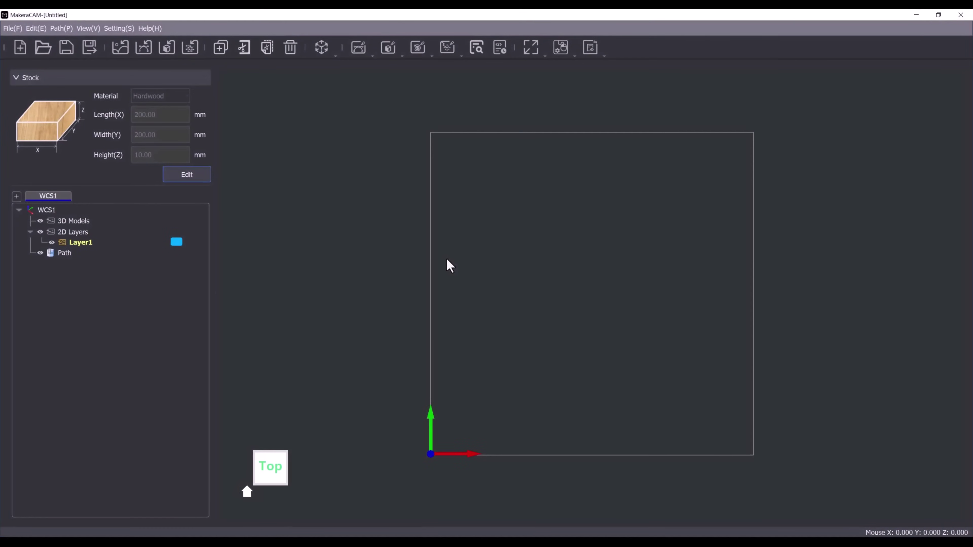
{"action": "left_click", "coordinate": [193, 177]}
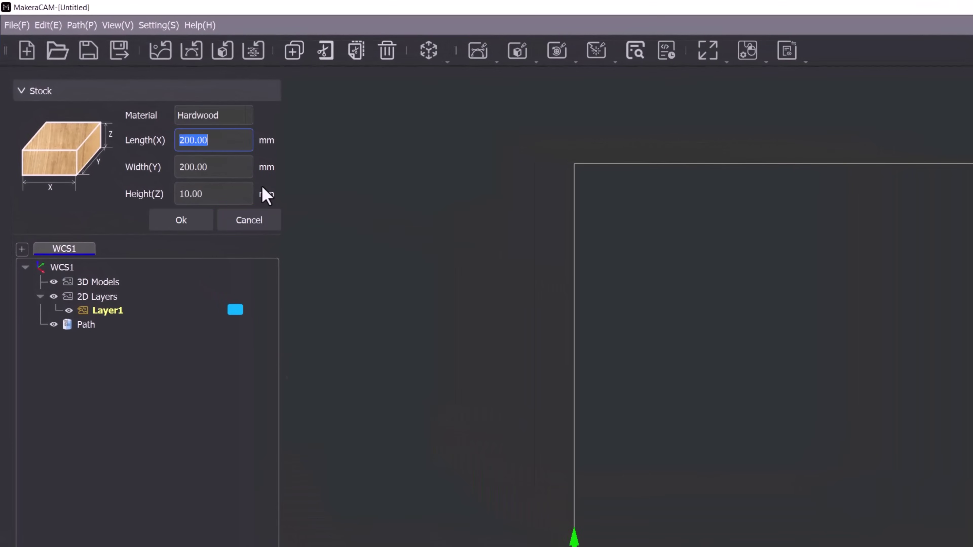
{"action": "left_click", "coordinate": [241, 117]}
{"action": "left_click", "coordinate": [229, 155]}
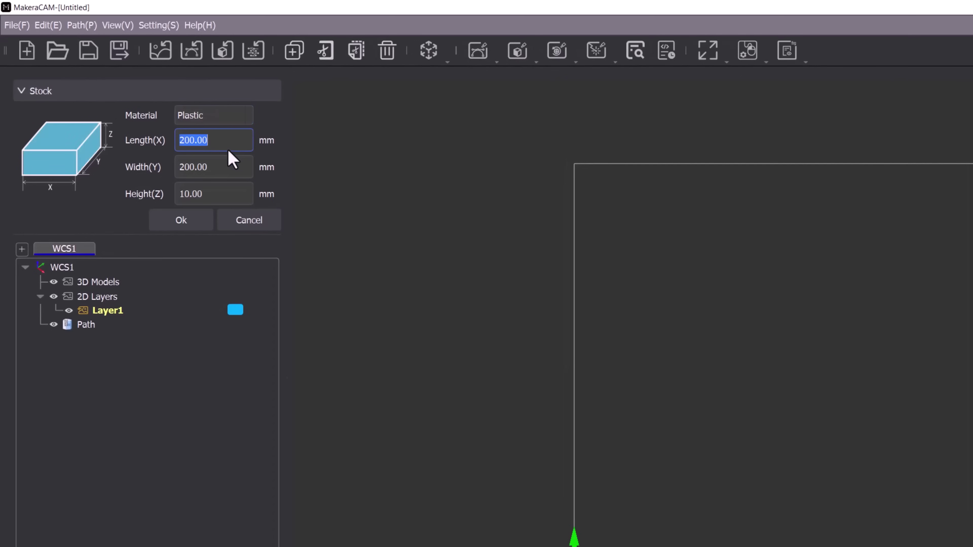
{"action": "type", "text": "100"}
{"action": "key", "text": "Tab"}
{"action": "type", "text": "70"}
{"action": "key", "text": "Tab"}
{"action": "type", "text": "3"}
{"action": "key", "text": "Tab"}
{"action": "key", "text": "Return"}
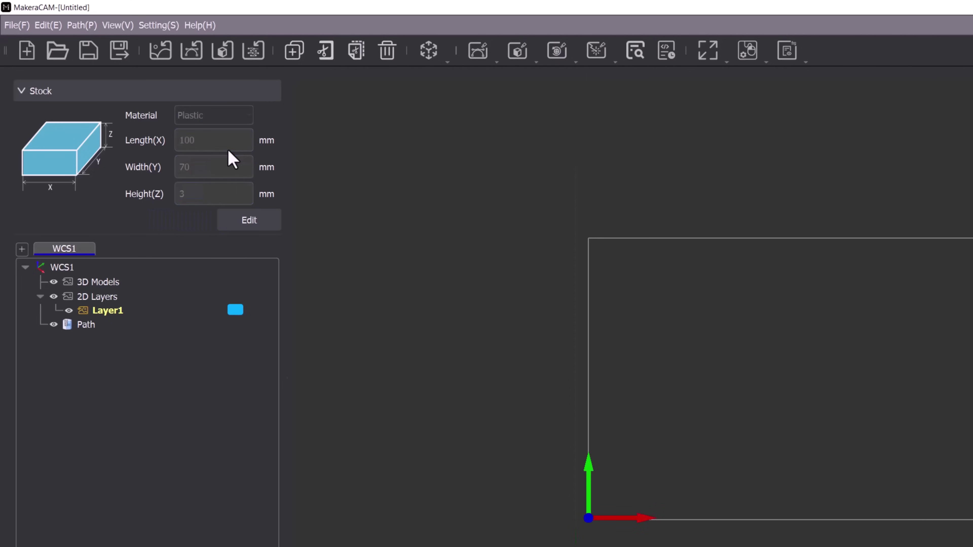
Import copper_bottom.gbr, profile.gbr and DrillFiles/drill_1_16.xln as PCB layers
{"action": "left_click", "coordinate": [258, 53]}
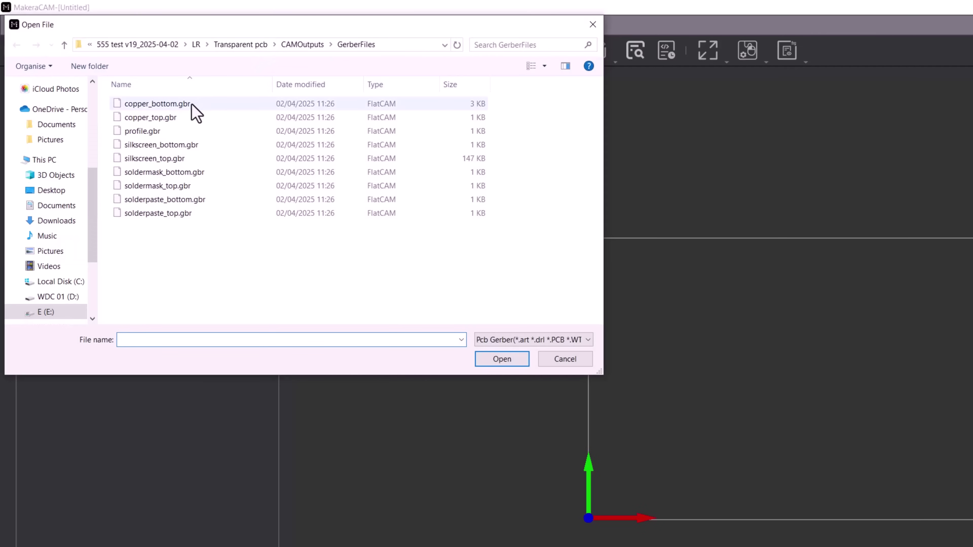
{"action": "double_click", "coordinate": [192, 104]}
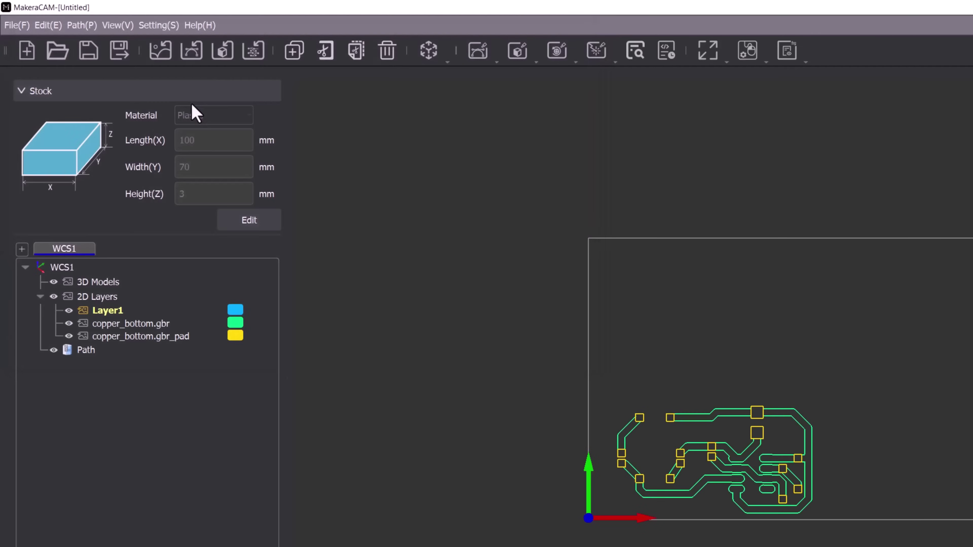
{"action": "left_click", "coordinate": [251, 51]}
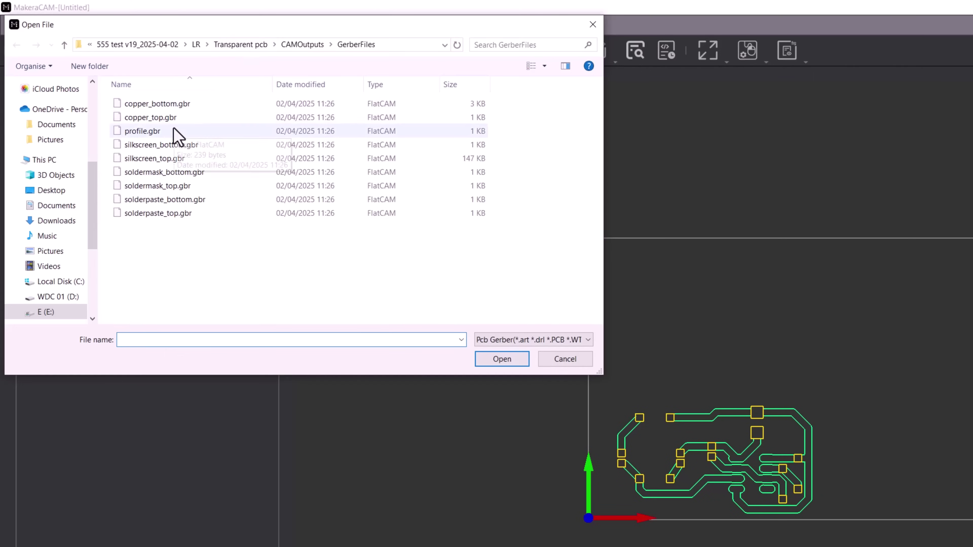
{"action": "double_click", "coordinate": [174, 131]}
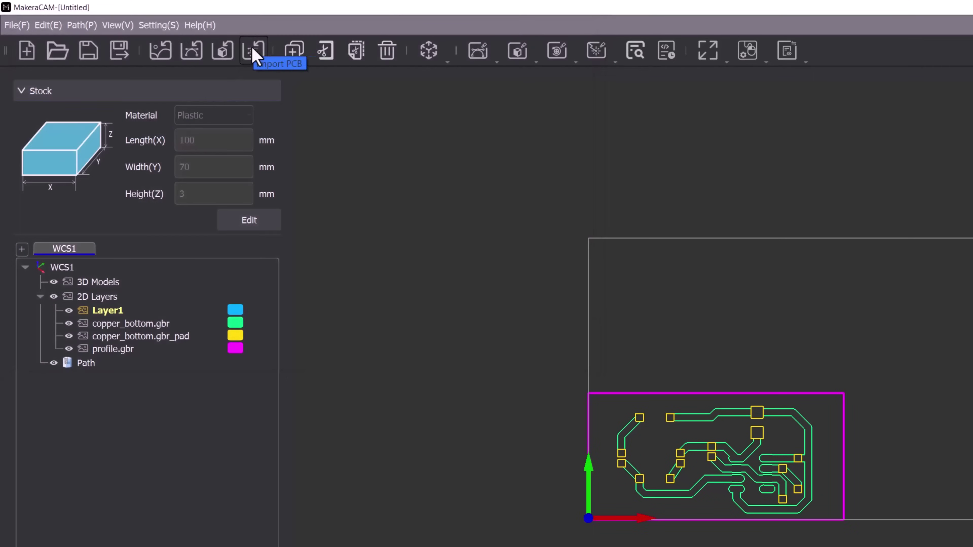
{"action": "left_click", "coordinate": [253, 51]}
{"action": "left_click", "coordinate": [305, 54]}
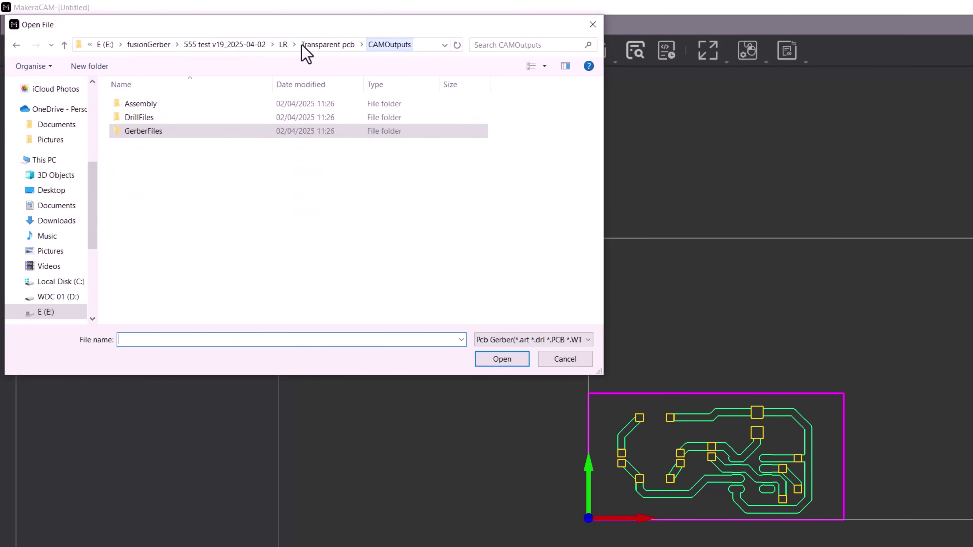
{"action": "double_click", "coordinate": [169, 117]}
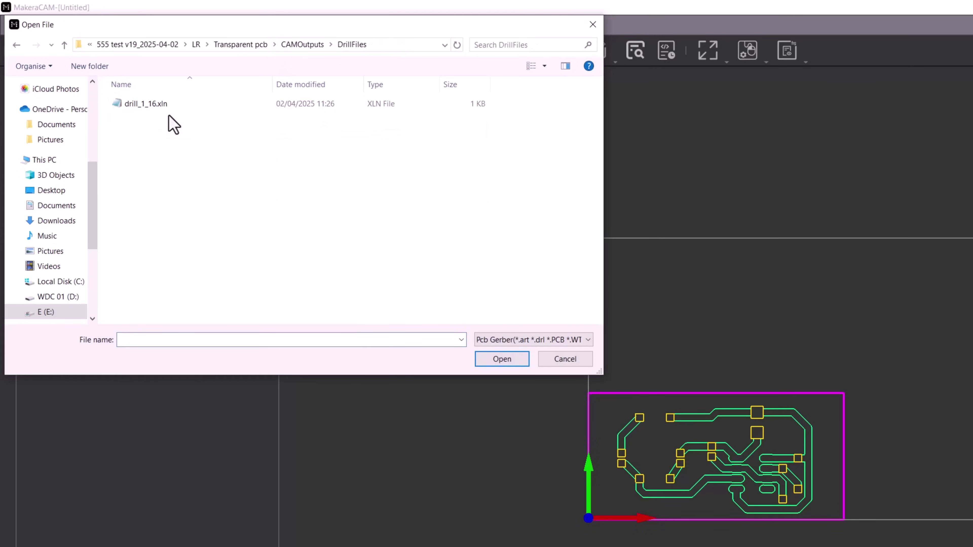
{"action": "double_click", "coordinate": [157, 104]}
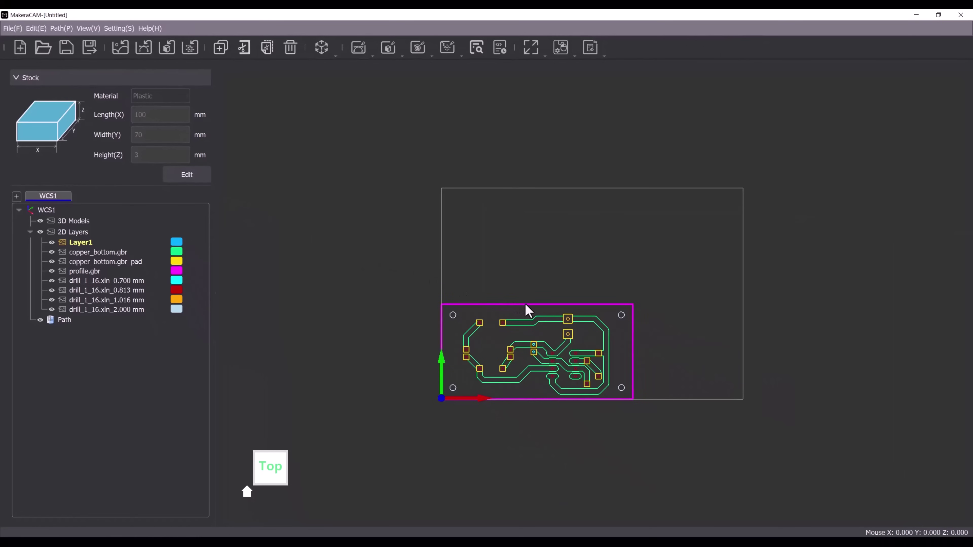
Select the magenta board outline and try to delete it
{"action": "scroll", "coordinate": [528, 310], "scroll_direction": "up", "scroll_amount": 10}
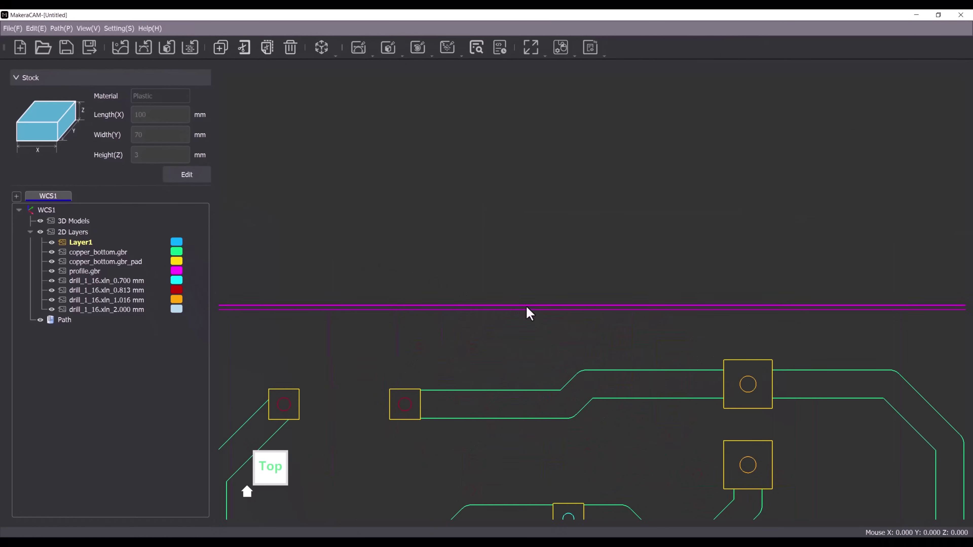
{"action": "left_click", "coordinate": [527, 311]}
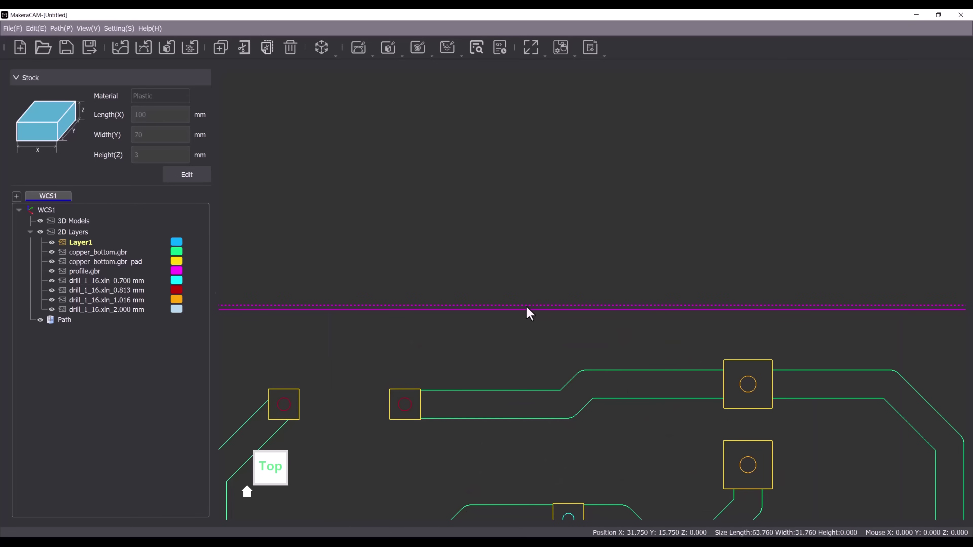
{"action": "key", "text": "Delete"}
Zoom out and box-select all traces, pads, holes and outline of the board
{"action": "scroll", "coordinate": [529, 311], "scroll_direction": "down", "scroll_amount": 8}
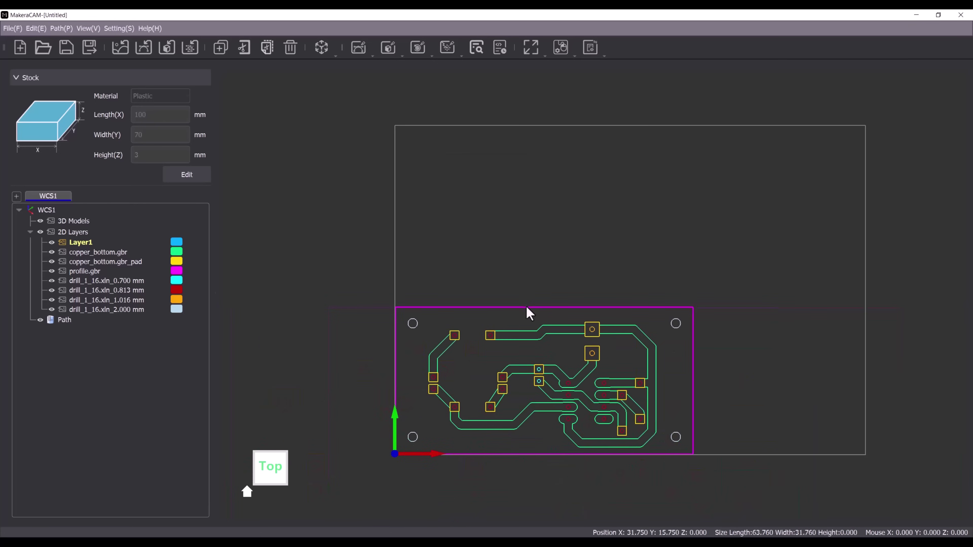
{"action": "scroll", "coordinate": [529, 311], "scroll_direction": "down", "scroll_amount": 2}
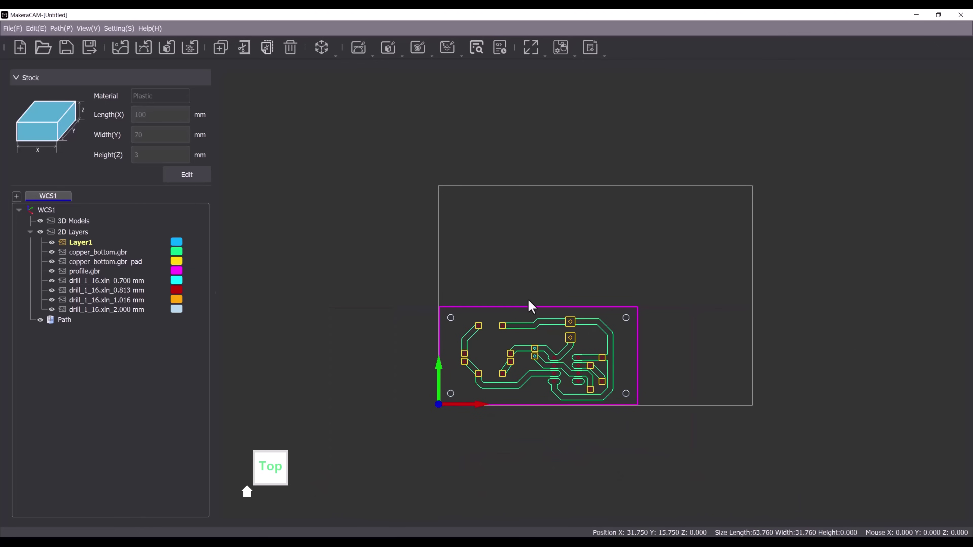
{"action": "scroll", "coordinate": [509, 309], "scroll_direction": "down", "scroll_amount": 1}
{"action": "left_click_drag", "start_coordinate": [407, 261], "coordinate": [675, 435]}
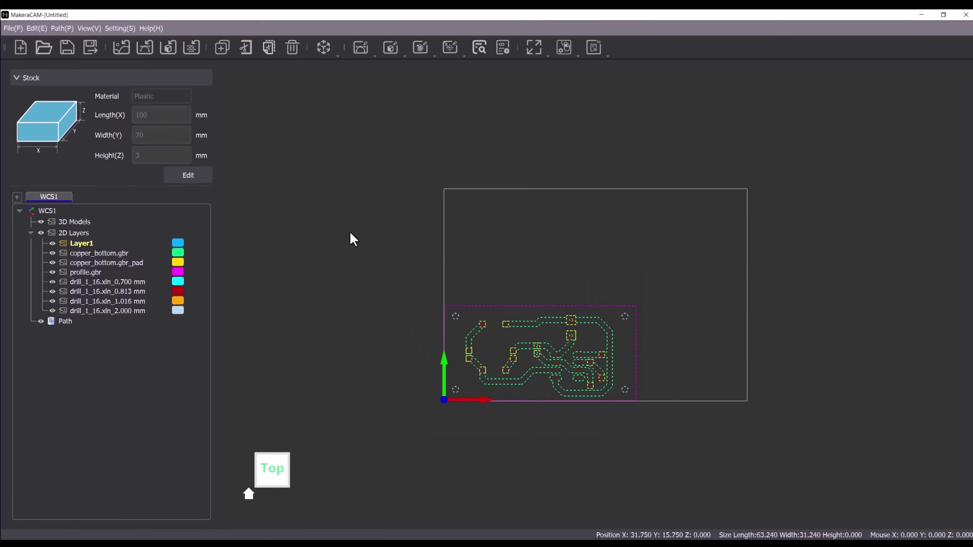
Mirror the board design horizontally
{"action": "left_click", "coordinate": [59, 24]}
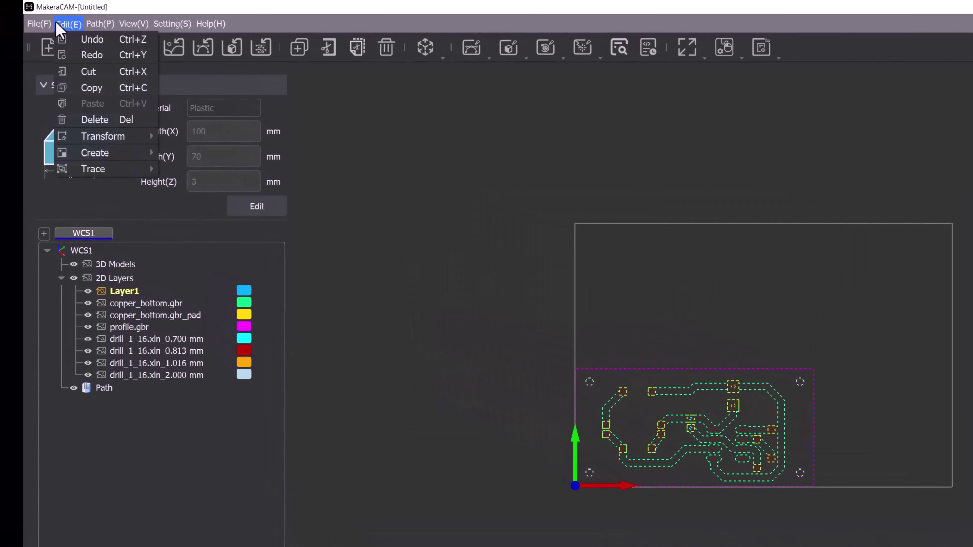
{"action": "mouse_move", "coordinate": [82, 138]}
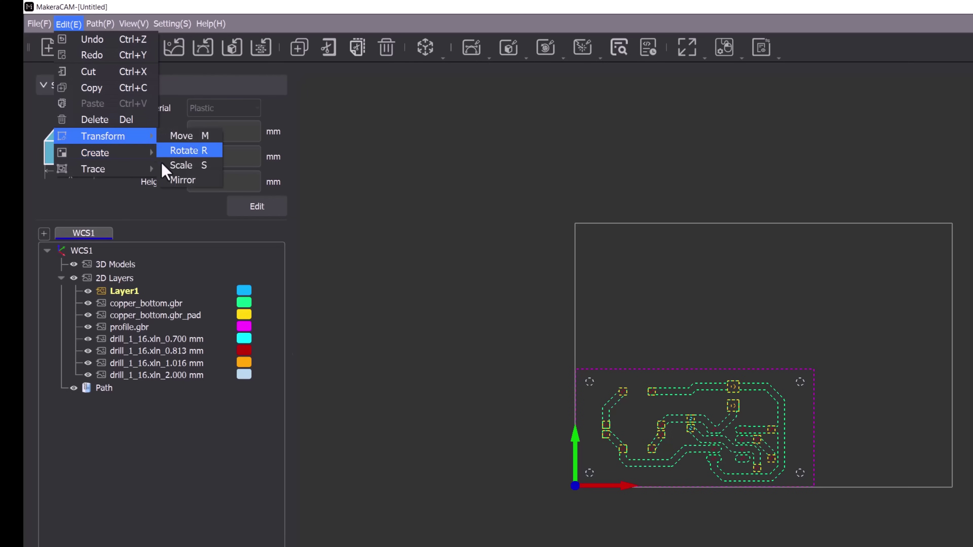
{"action": "left_click", "coordinate": [187, 180]}
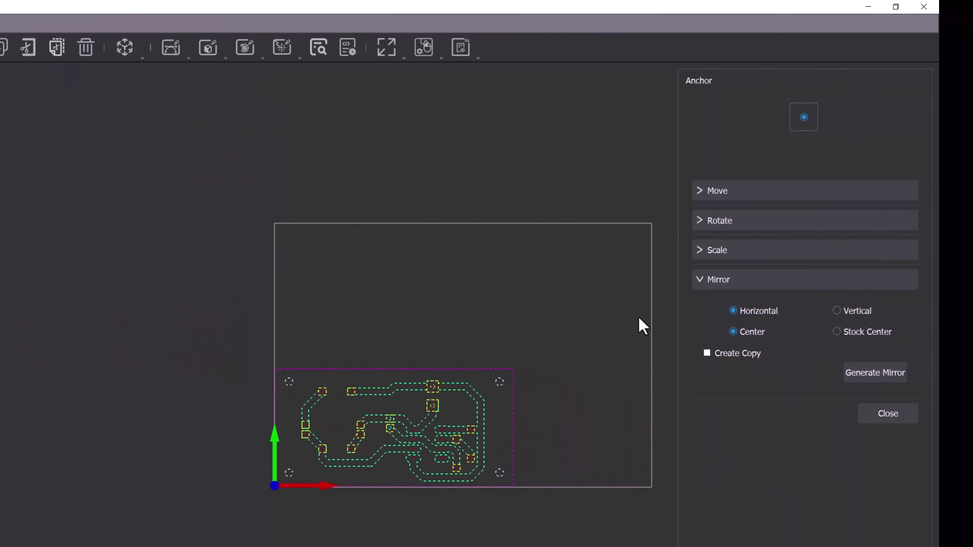
{"action": "left_click", "coordinate": [872, 373]}
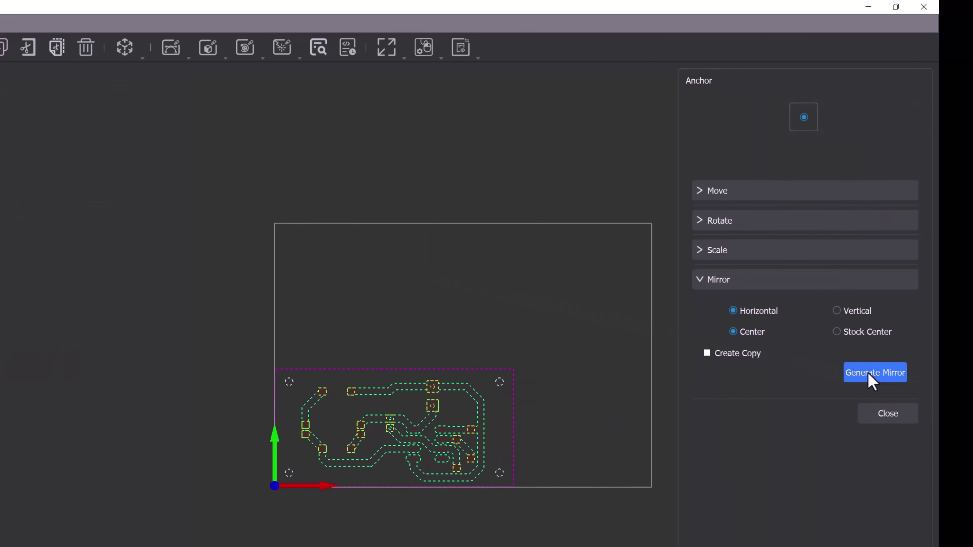
Centre the design on the stock at X 50, Y 35 mm with Quick Align Stock
{"action": "left_click", "coordinate": [732, 190]}
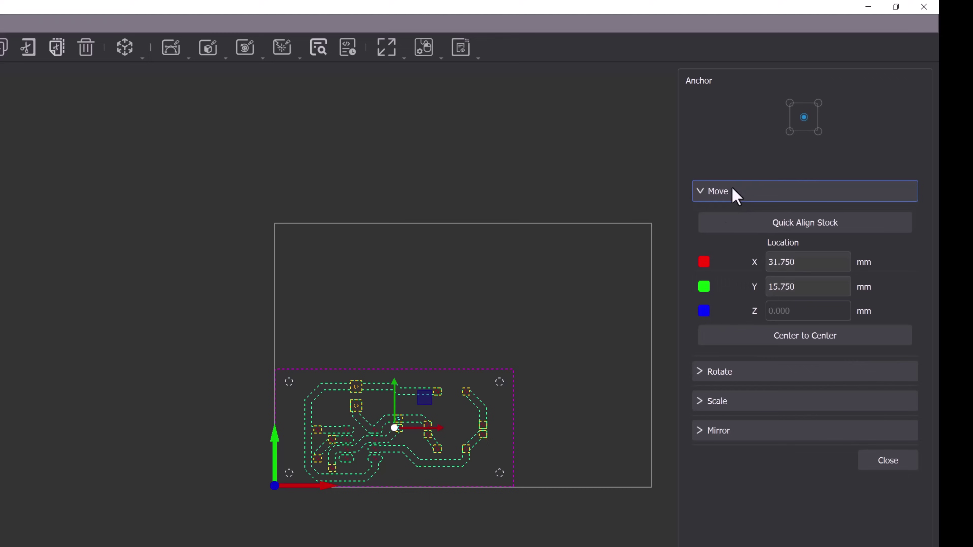
{"action": "left_click", "coordinate": [806, 225]}
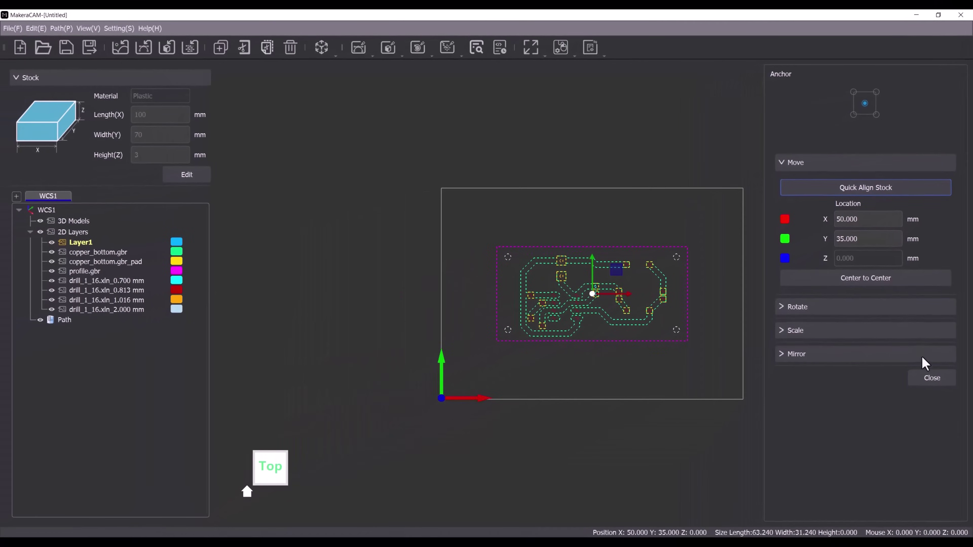
{"action": "left_click", "coordinate": [931, 379]}
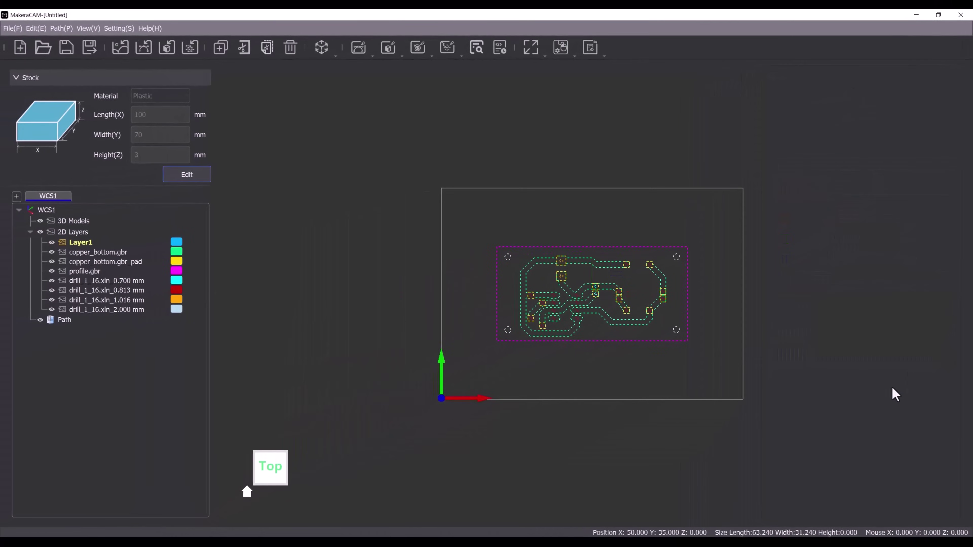
Hide the copper_bottom.gbr_pad layer and select the 0.700 mm drill layer
{"action": "left_click", "coordinate": [368, 338]}
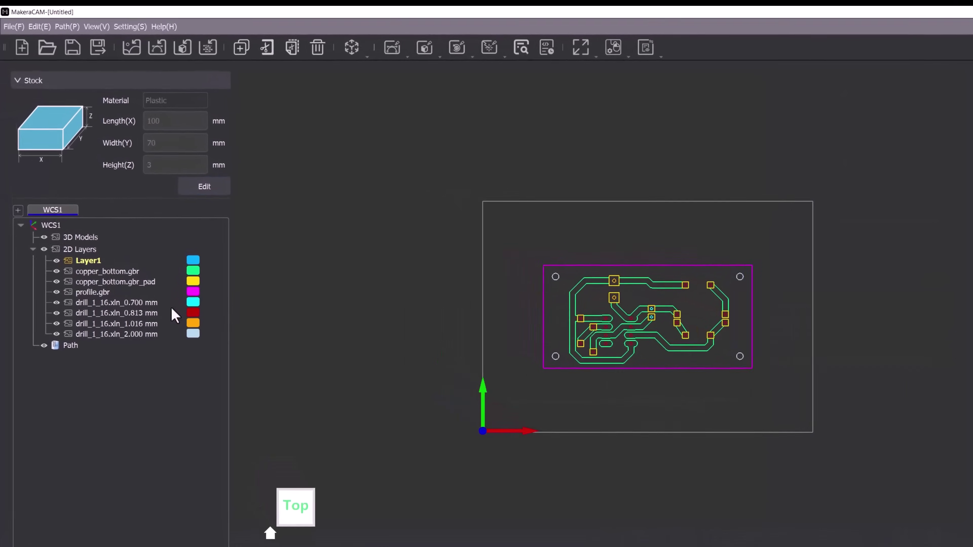
{"action": "left_click", "coordinate": [64, 315]}
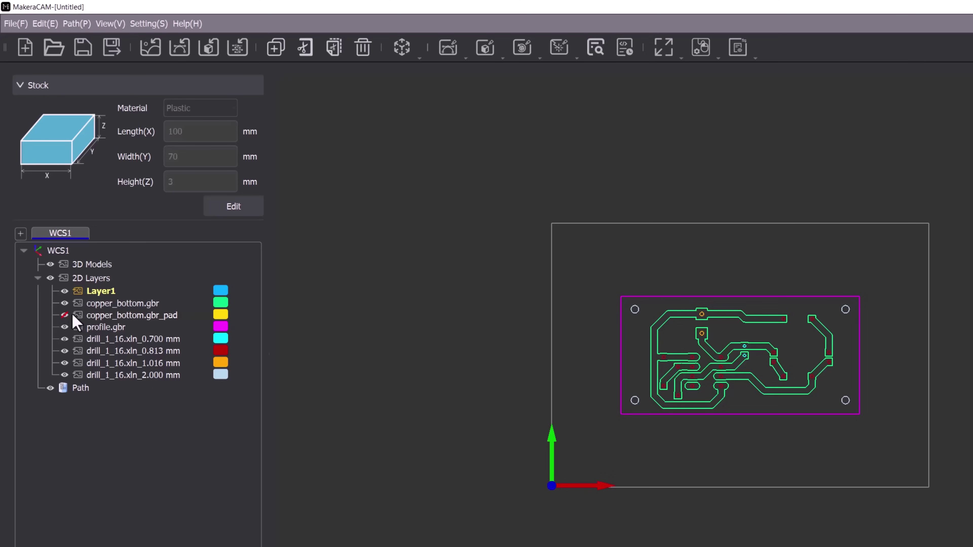
{"action": "left_click", "coordinate": [131, 343]}
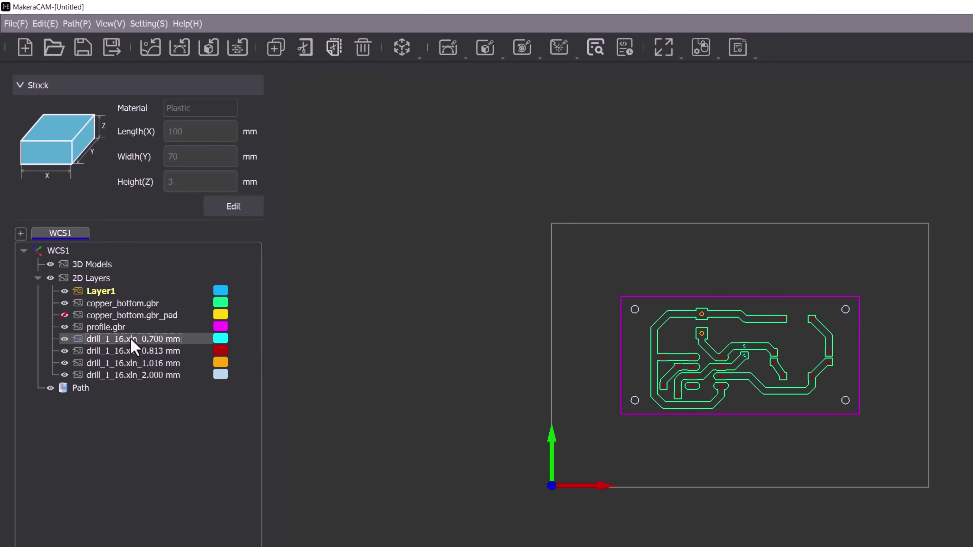
Start a 2D drilling toolpath using the 0.7*10mm Drill with Plastic cutting values
{"action": "left_click", "coordinate": [457, 50]}
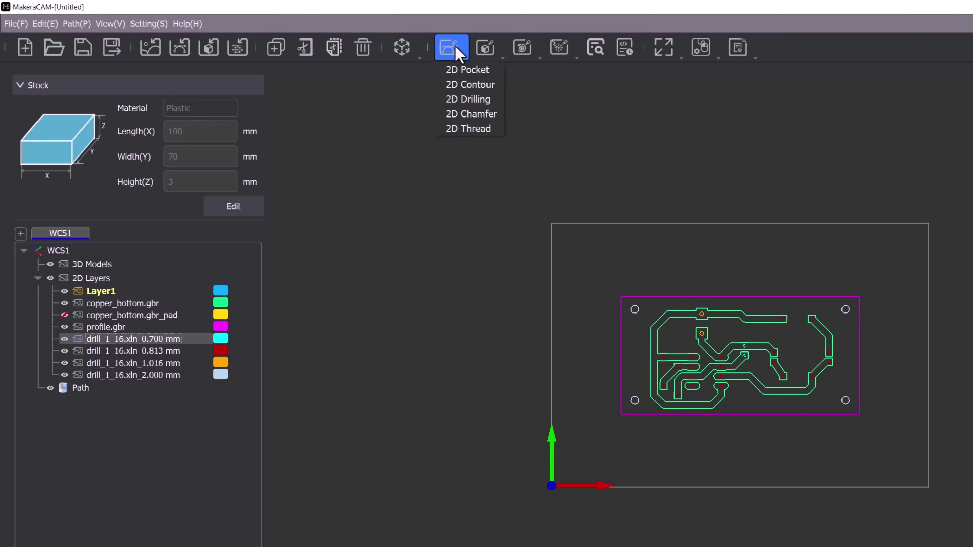
{"action": "left_click", "coordinate": [463, 99]}
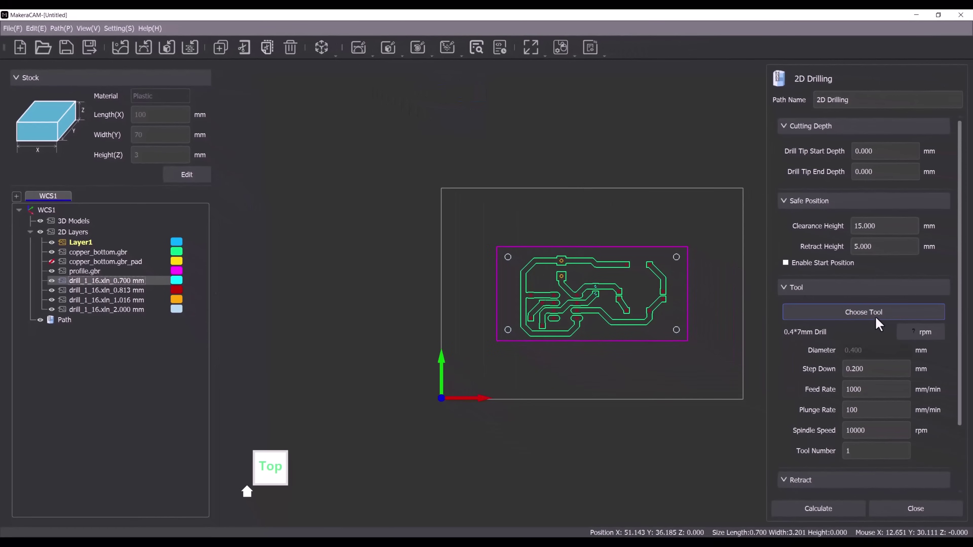
{"action": "left_click", "coordinate": [874, 321]}
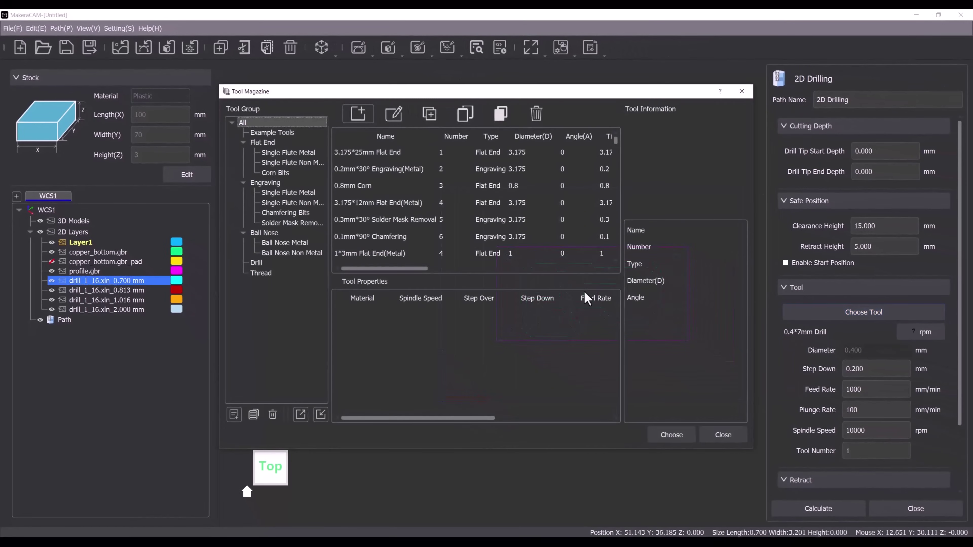
{"action": "left_click", "coordinate": [259, 267]}
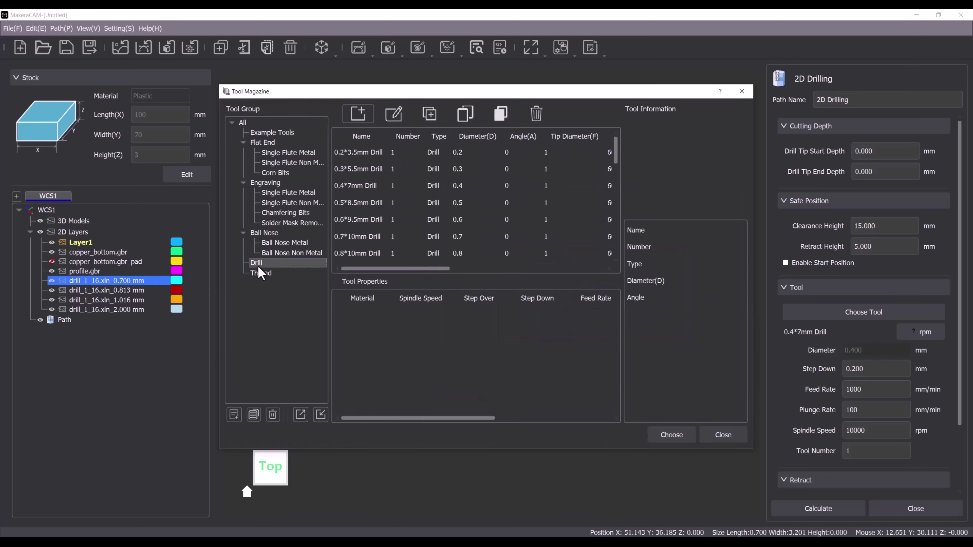
{"action": "left_click", "coordinate": [368, 237]}
{"action": "left_click", "coordinate": [437, 349]}
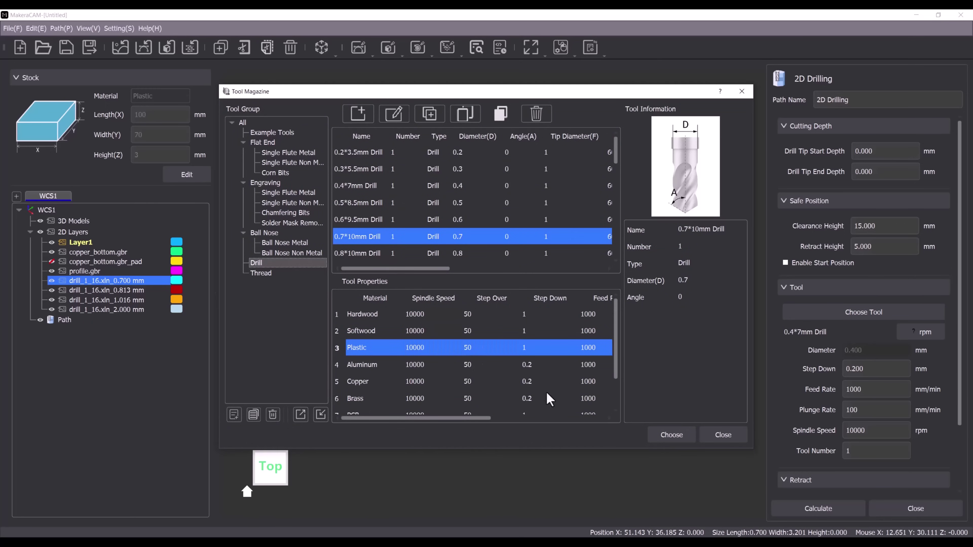
{"action": "left_click", "coordinate": [670, 435]}
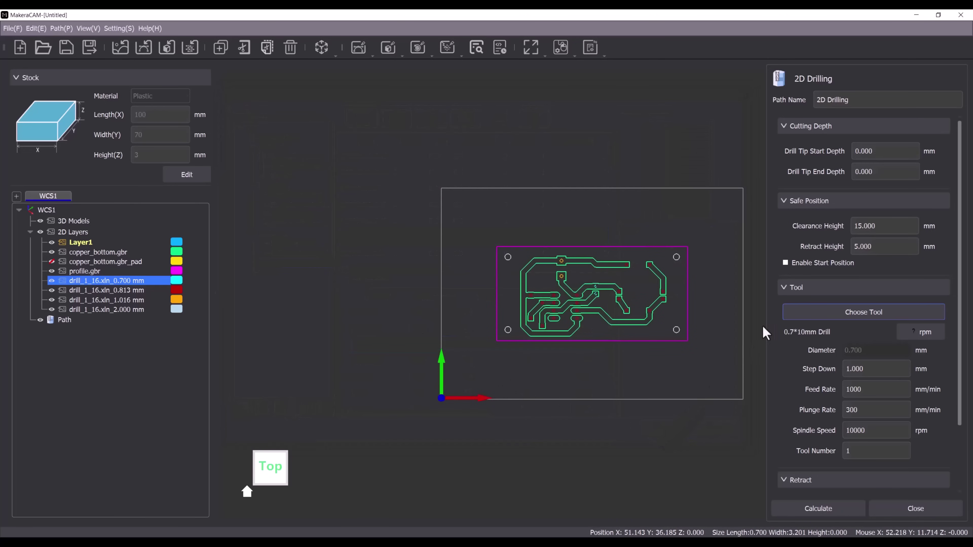
Set the drill depth to 3.3 mm and tool 3, then calculate the toolpath
{"action": "left_click", "coordinate": [898, 172]}
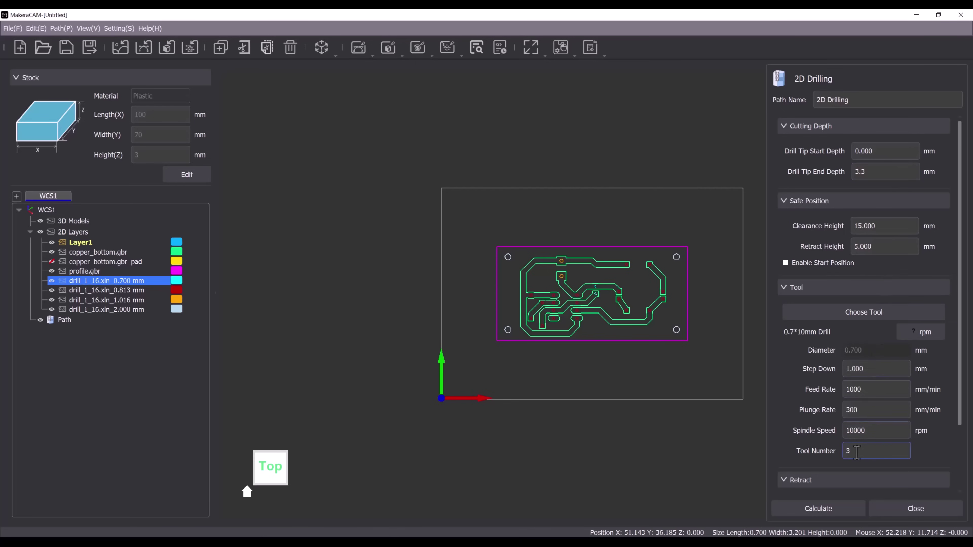
{"action": "scroll", "coordinate": [910, 451], "scroll_direction": "down", "scroll_amount": 2}
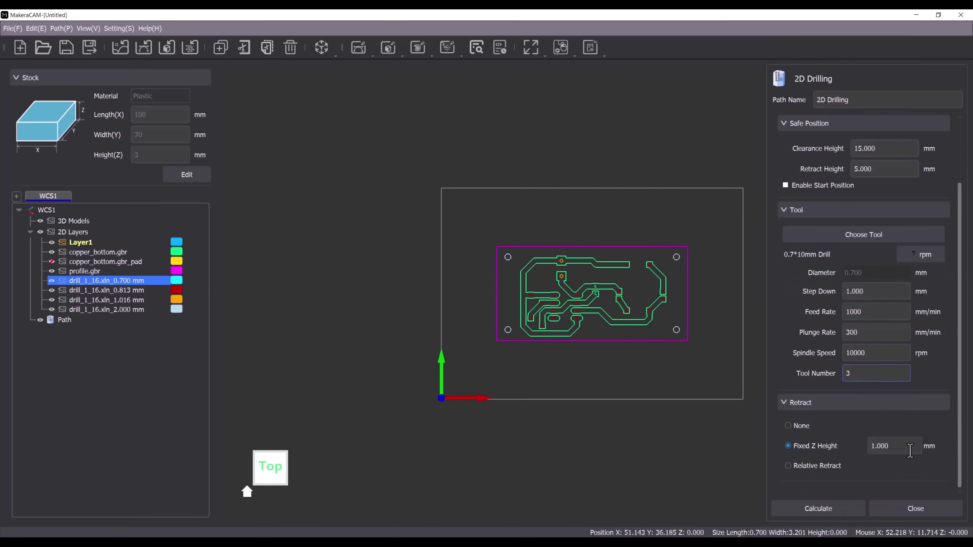
{"action": "left_click", "coordinate": [819, 510]}
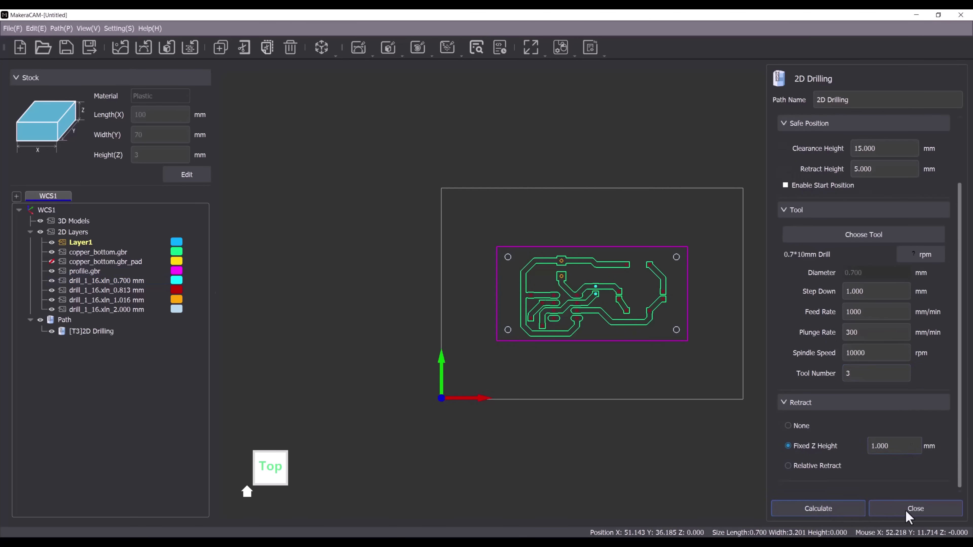
{"action": "left_click", "coordinate": [917, 512]}
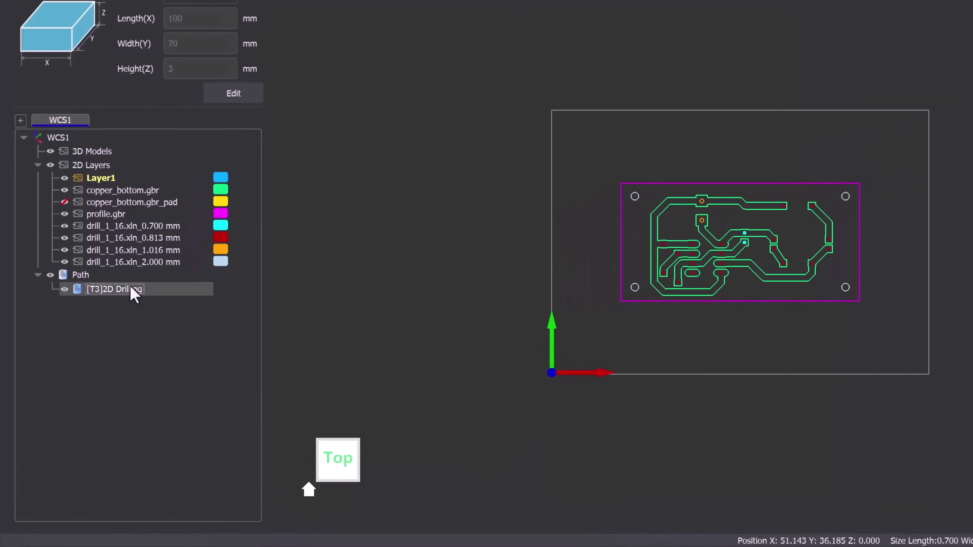
Rename the new drilling path to Drill 0-7mm
{"action": "right_click", "coordinate": [130, 286]}
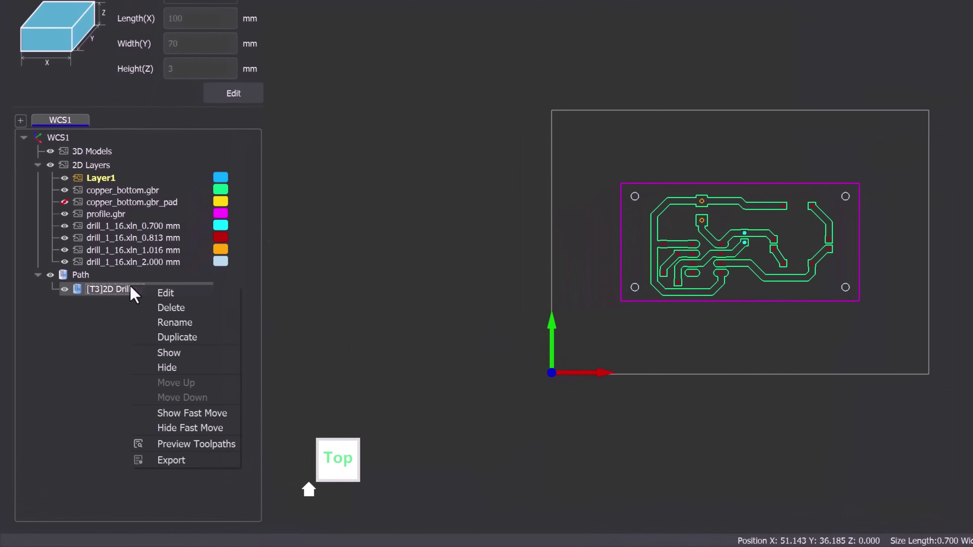
{"action": "left_click", "coordinate": [152, 319]}
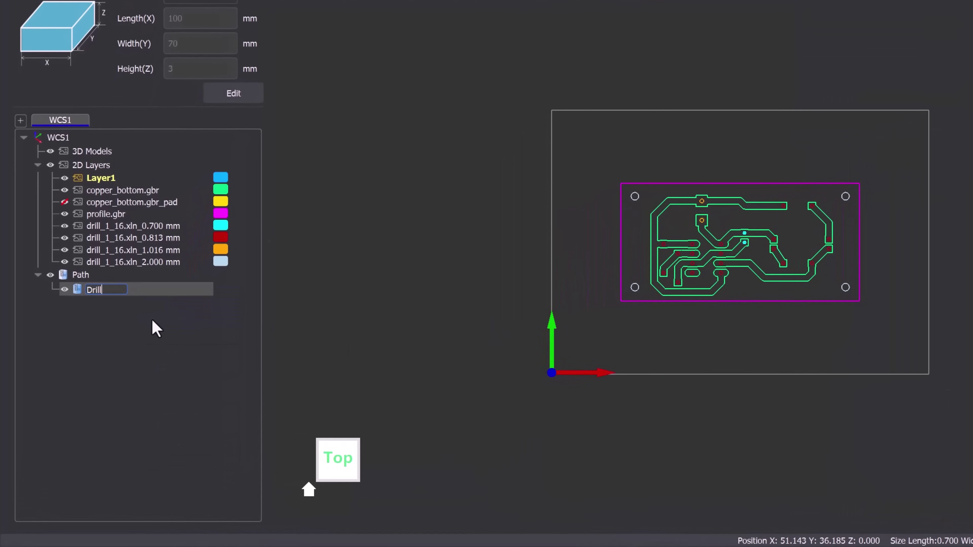
{"action": "key", "text": "Return"}
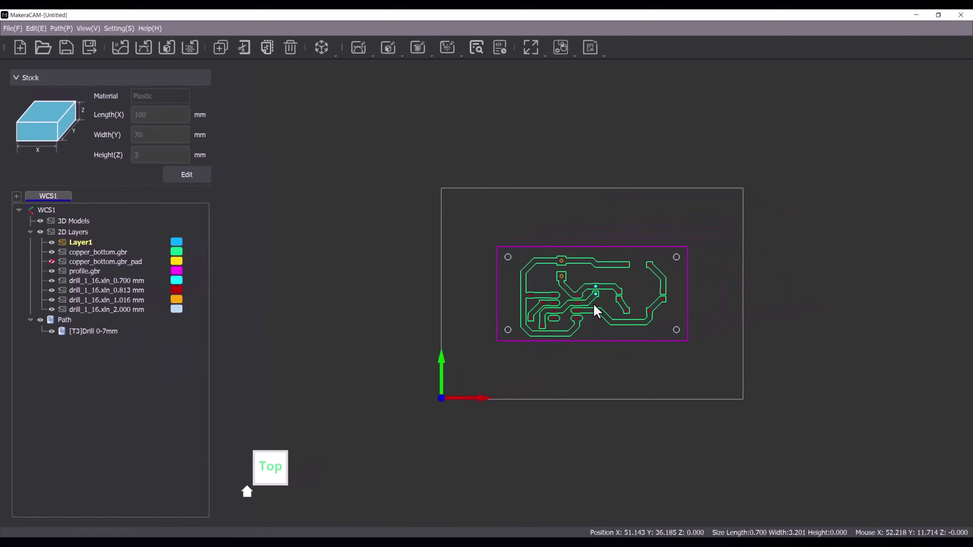
{"action": "scroll", "coordinate": [597, 311], "scroll_direction": "up", "scroll_amount": 2}
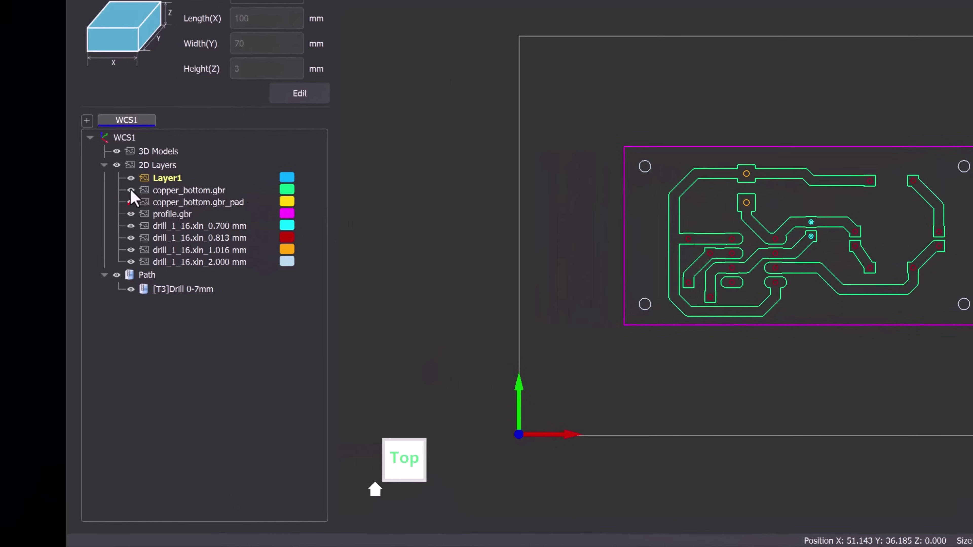
Hide the copper traces and start a 2D drilling toolpath with the 0.8*10mm Drill
{"action": "left_click", "coordinate": [131, 191]}
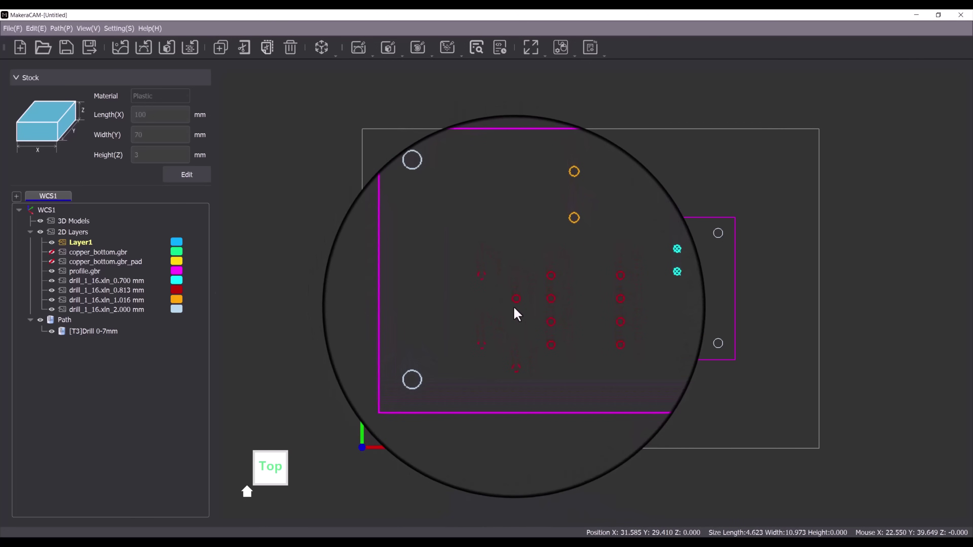
{"action": "left_click", "coordinate": [359, 47]}
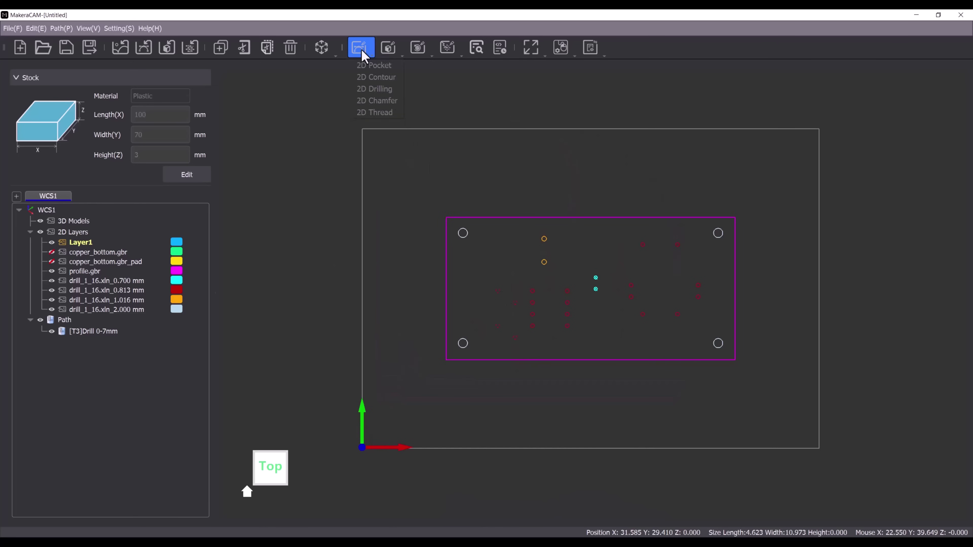
{"action": "left_click", "coordinate": [379, 88]}
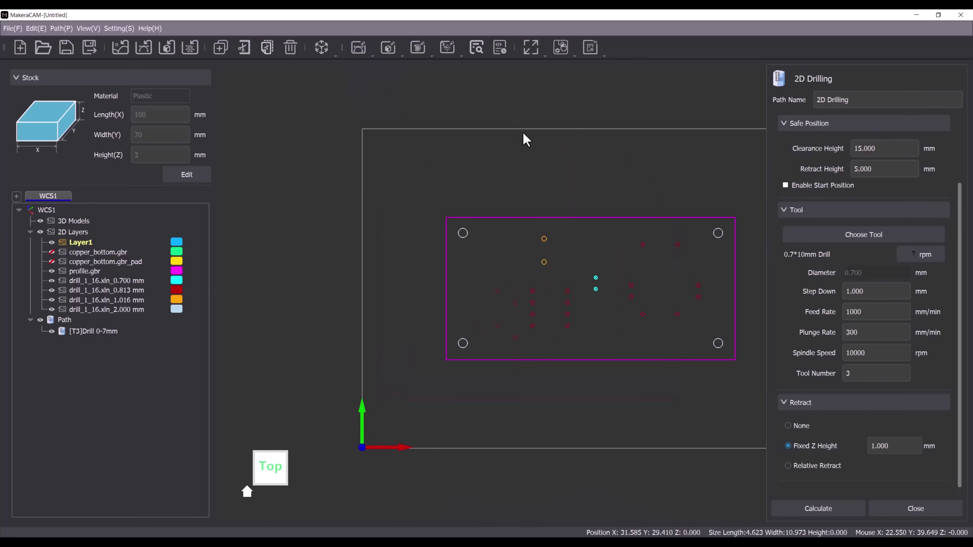
{"action": "left_click", "coordinate": [859, 236]}
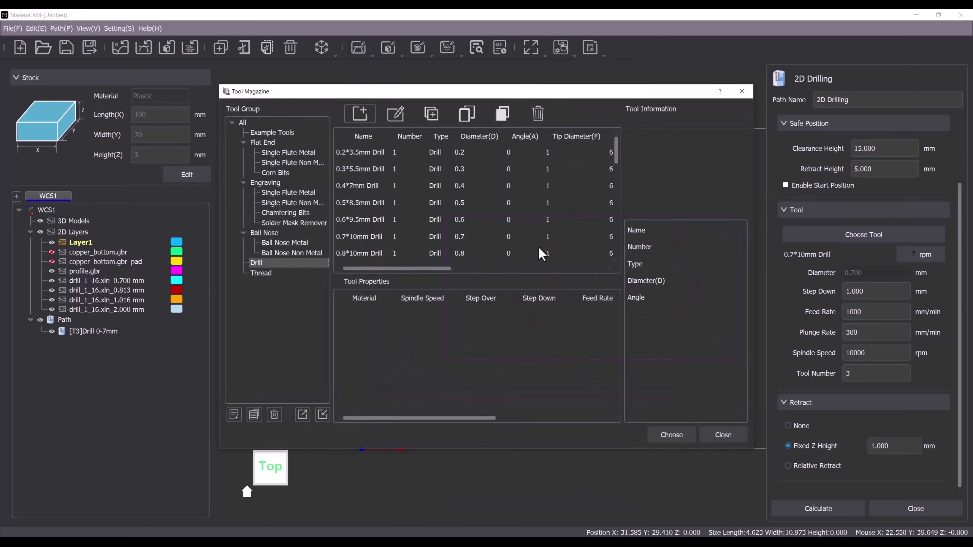
{"action": "left_click", "coordinate": [371, 254]}
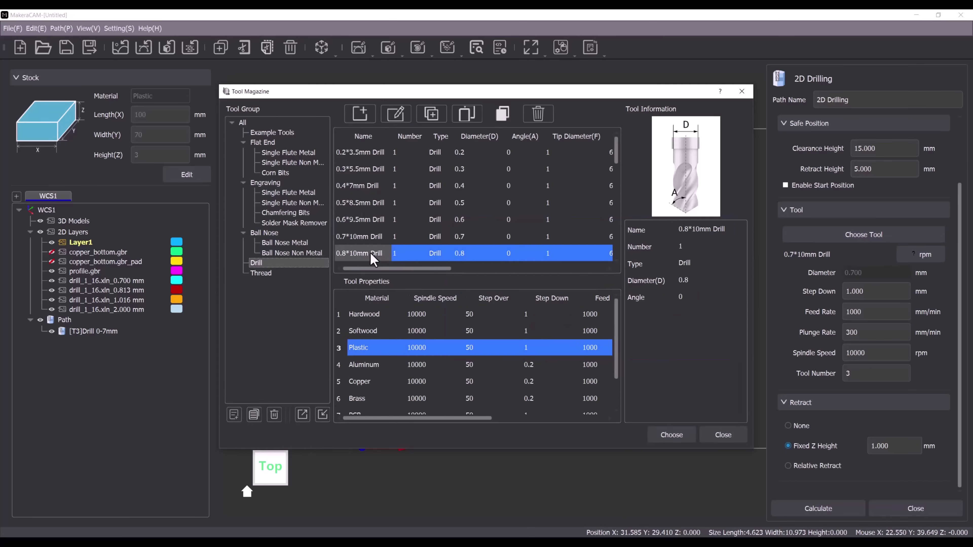
{"action": "left_click", "coordinate": [673, 436]}
Set the tool number to 4 and calculate the 0.8 mm drilling toolpath
{"action": "double_click", "coordinate": [858, 374]}
{"action": "key", "text": "BackSpace"}
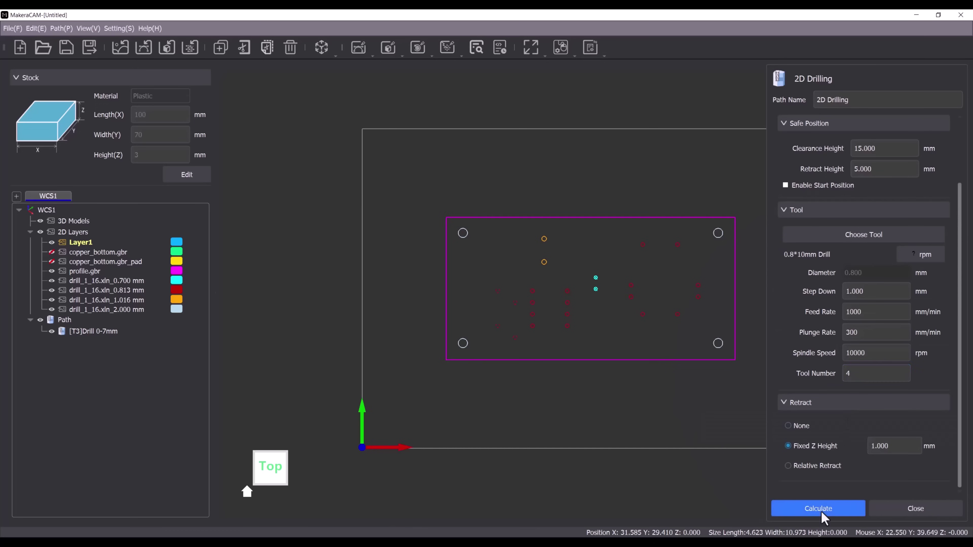
{"action": "left_click", "coordinate": [820, 510]}
{"action": "left_click", "coordinate": [907, 514]}
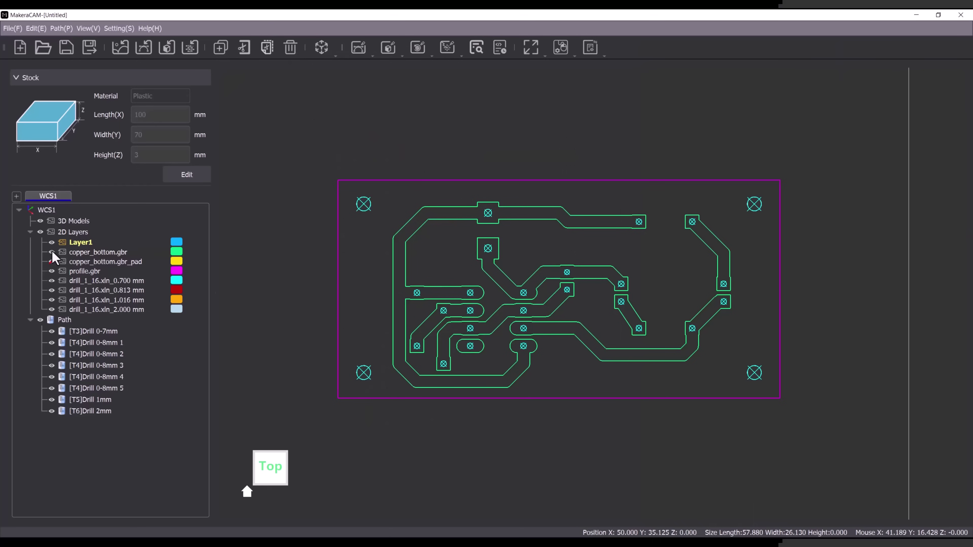
Start a 2D contour on the copper_bottom.gbr traces with the 0.2mm*30° Engraving bit, Copper values
{"action": "left_click", "coordinate": [102, 253]}
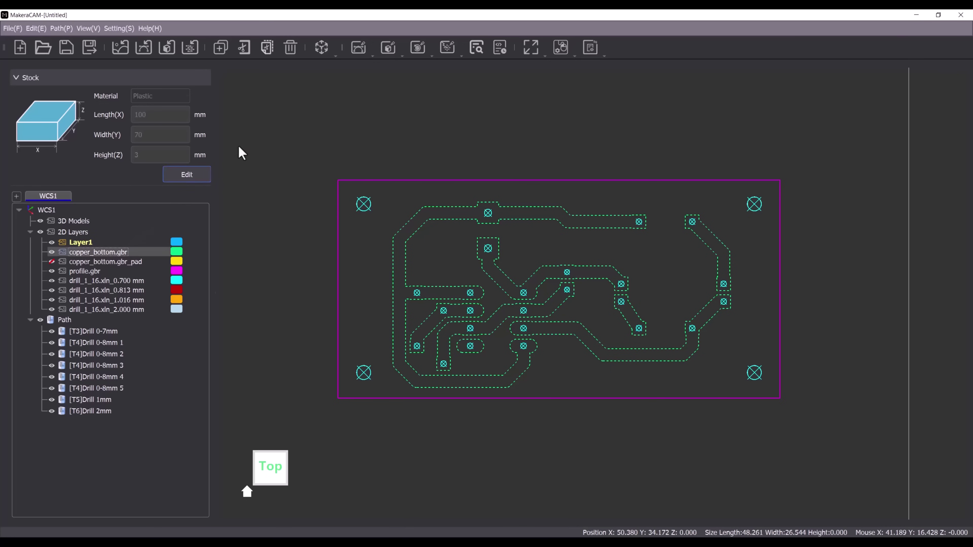
{"action": "left_click", "coordinate": [361, 49]}
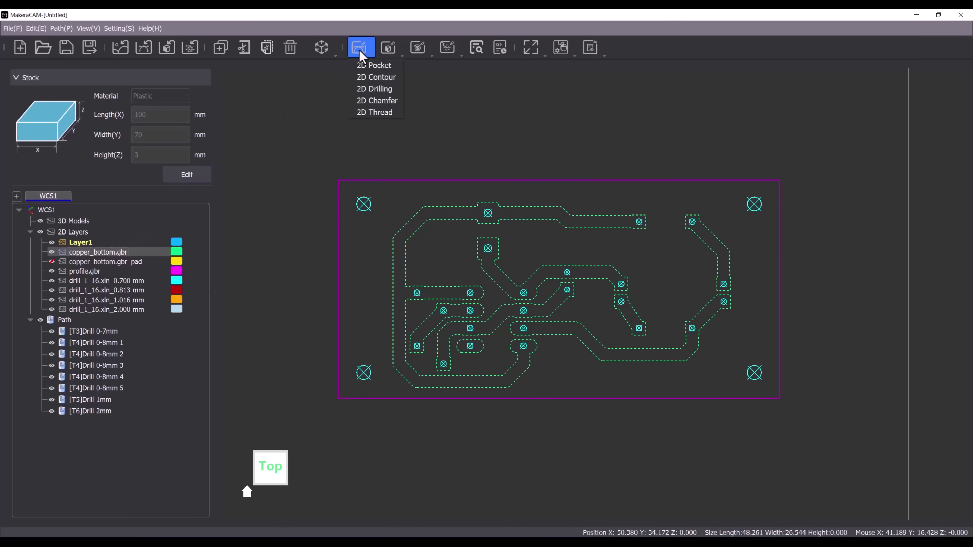
{"action": "left_click", "coordinate": [371, 78]}
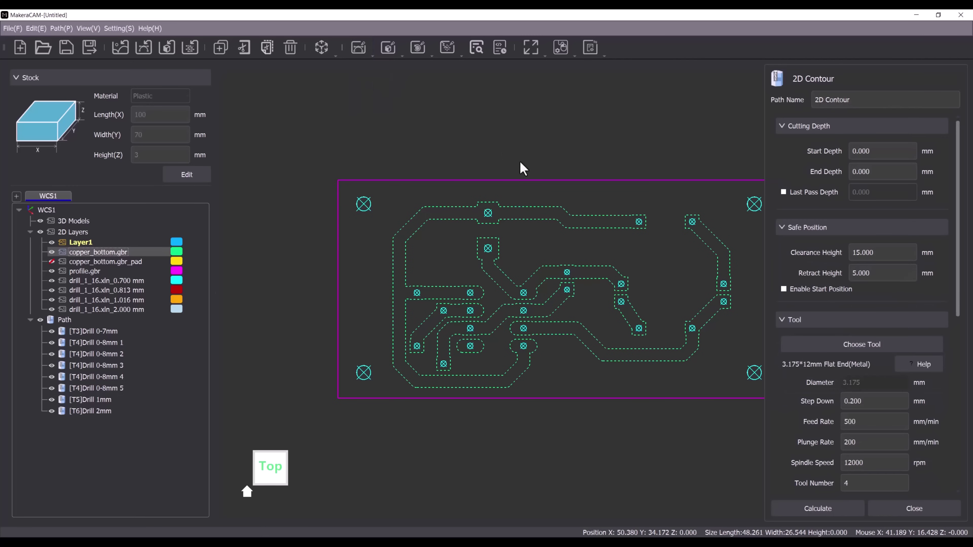
{"action": "left_click", "coordinate": [864, 350]}
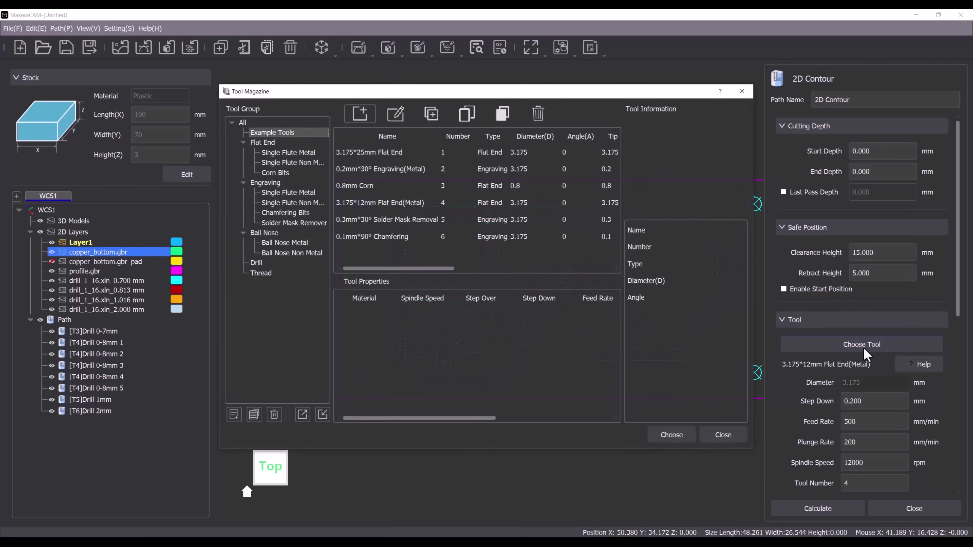
{"action": "left_click", "coordinate": [384, 170]}
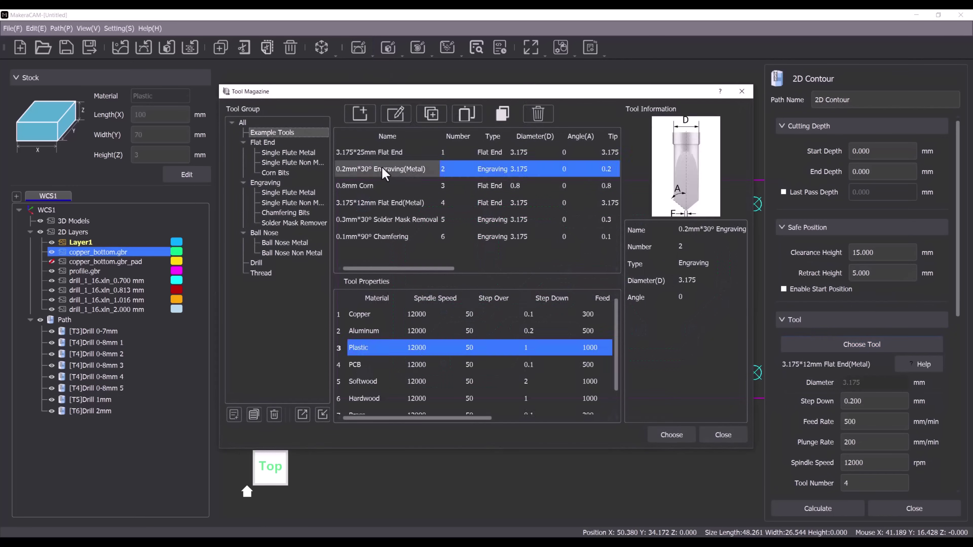
{"action": "left_click", "coordinate": [373, 318]}
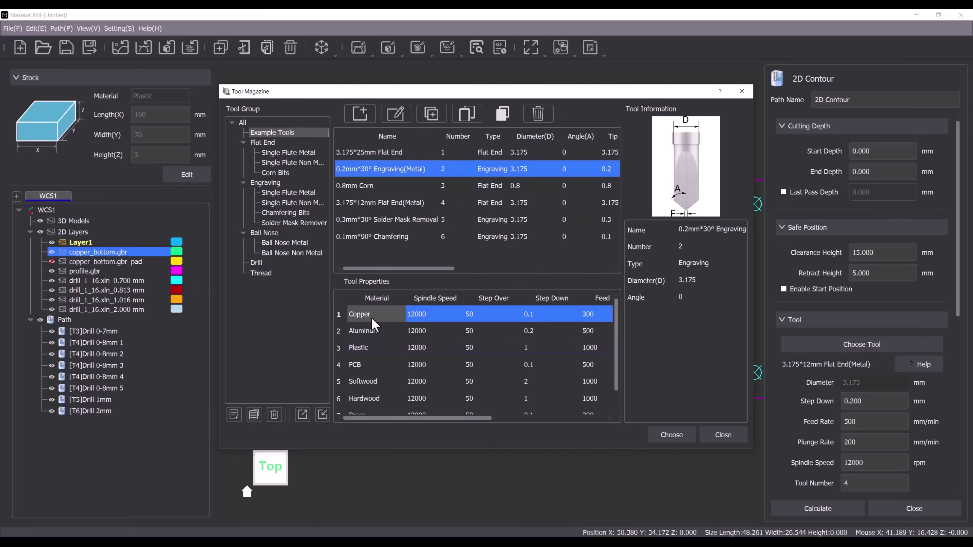
{"action": "left_click", "coordinate": [672, 434]}
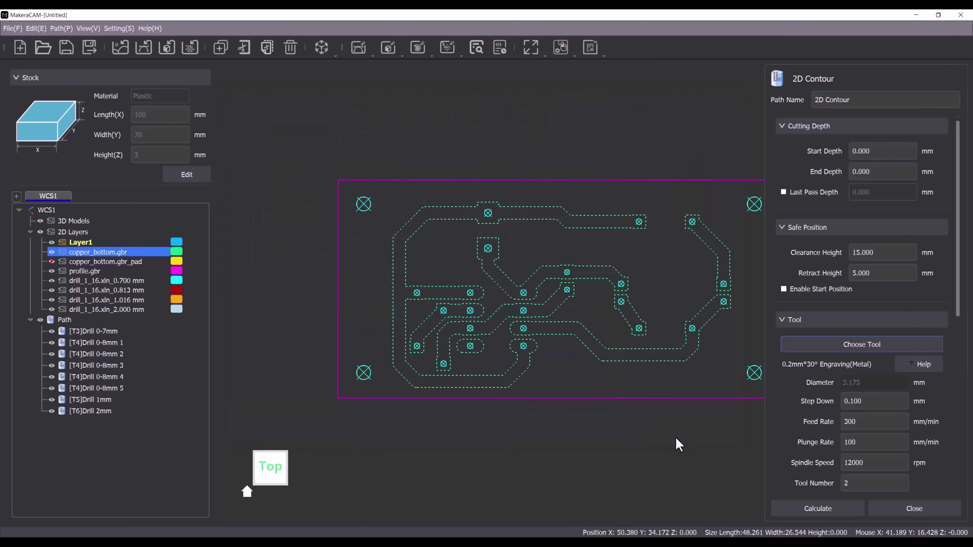
Change the contour end depth and calculate the outside contour toolpath
{"action": "left_click", "coordinate": [895, 171]}
{"action": "key", "text": "BackSpace"}
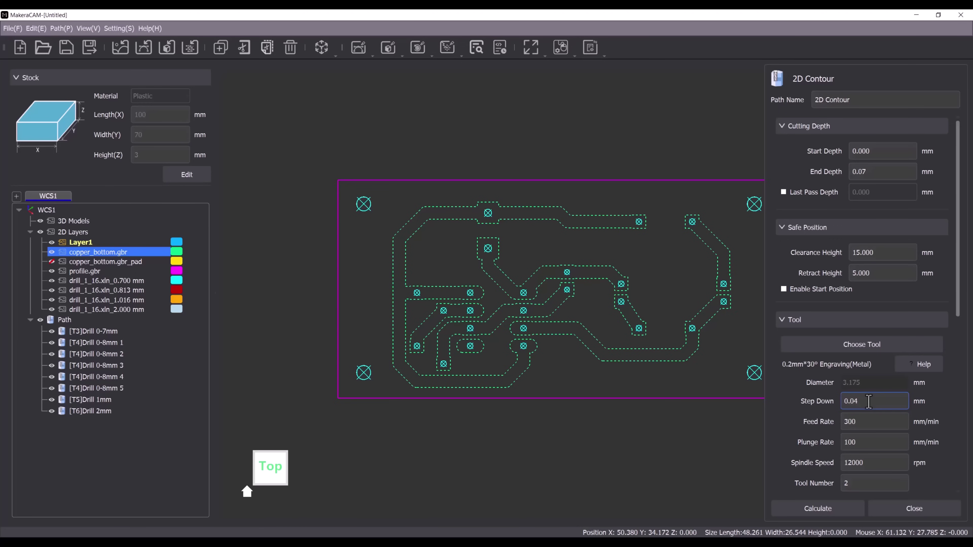
{"action": "scroll", "coordinate": [868, 402], "scroll_direction": "down", "scroll_amount": 1}
{"action": "scroll", "coordinate": [869, 402], "scroll_direction": "down", "scroll_amount": 9}
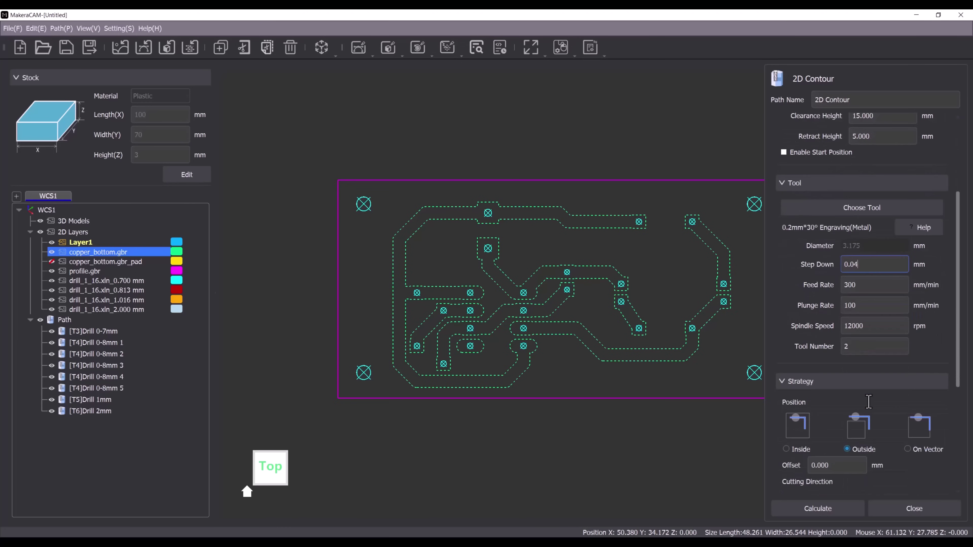
{"action": "scroll", "coordinate": [869, 402], "scroll_direction": "down", "scroll_amount": 2}
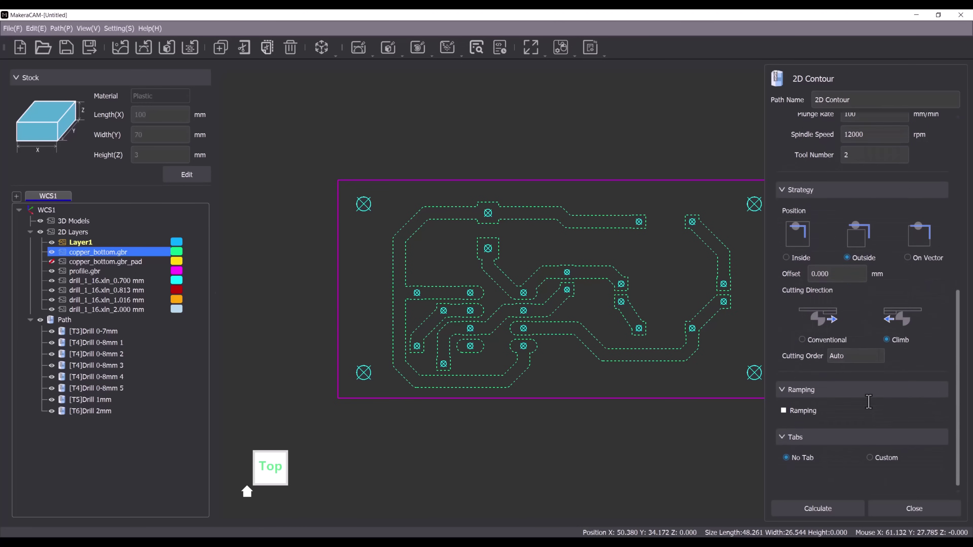
{"action": "left_click", "coordinate": [840, 516]}
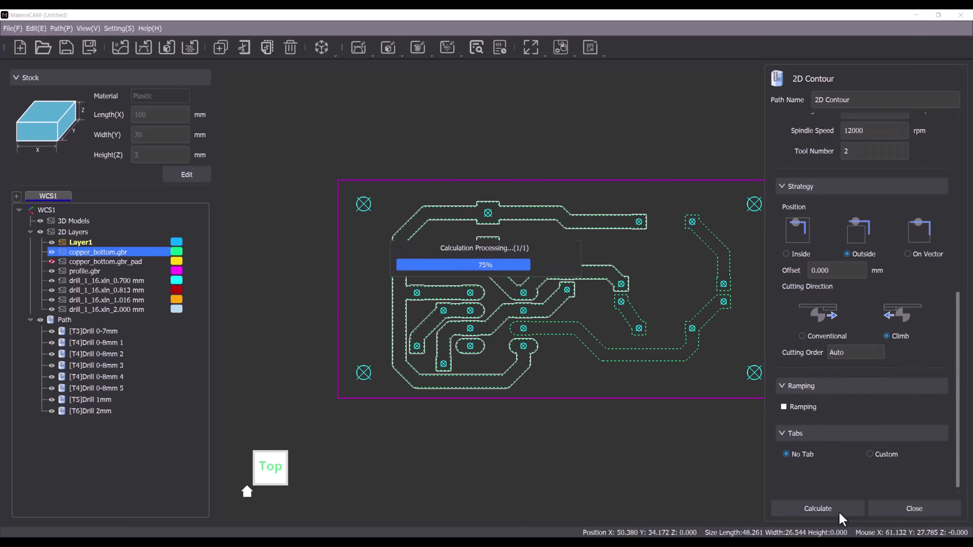
{"action": "left_click", "coordinate": [914, 511]}
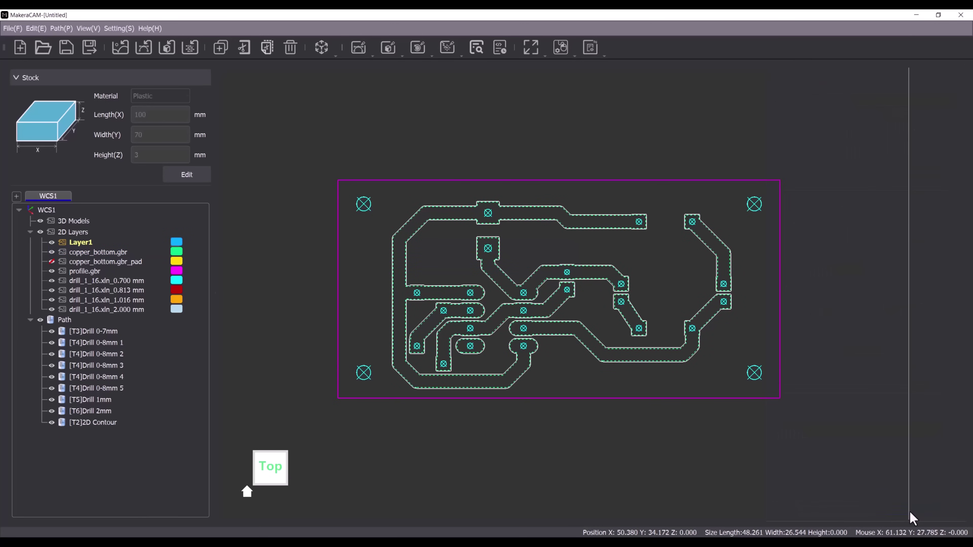
Rename the new contour path to 'copper bottom'
{"action": "right_click", "coordinate": [108, 423]}
{"action": "left_click", "coordinate": [158, 309]}
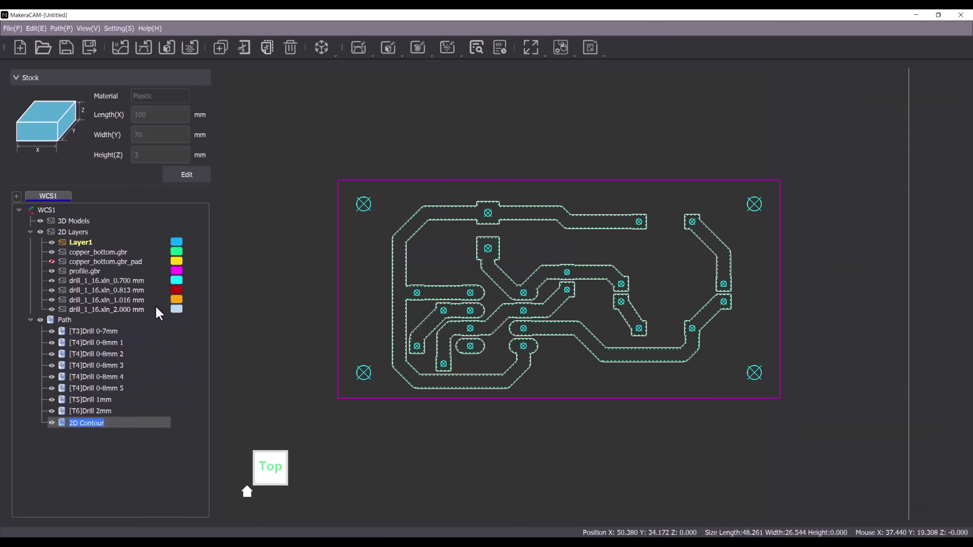
{"action": "type", "text": "copper bottom"}
{"action": "key", "text": "Return"}
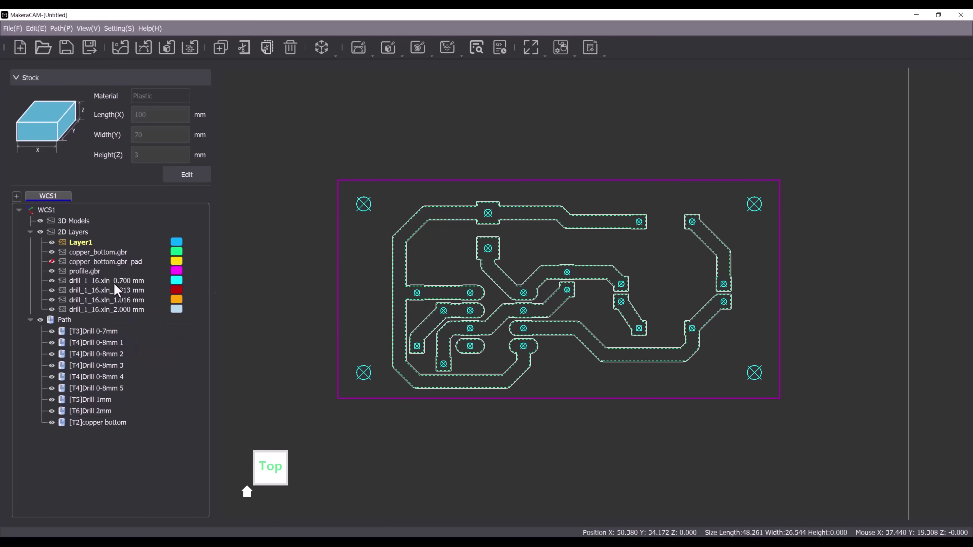
Start a 2D contour on the profile.gbr outline using the 3.175*25mm Flat End cutter
{"action": "left_click", "coordinate": [92, 272]}
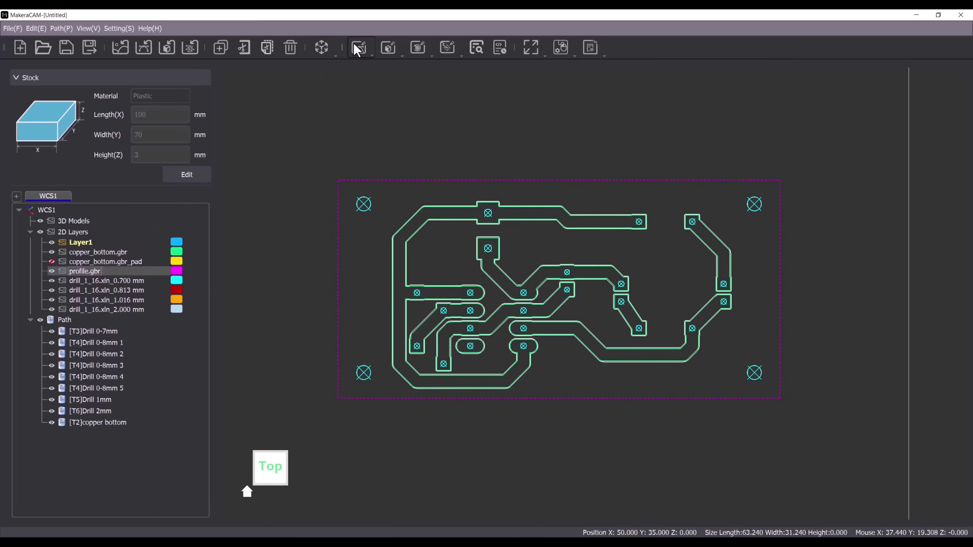
{"action": "left_click", "coordinate": [357, 49]}
{"action": "left_click", "coordinate": [372, 79]}
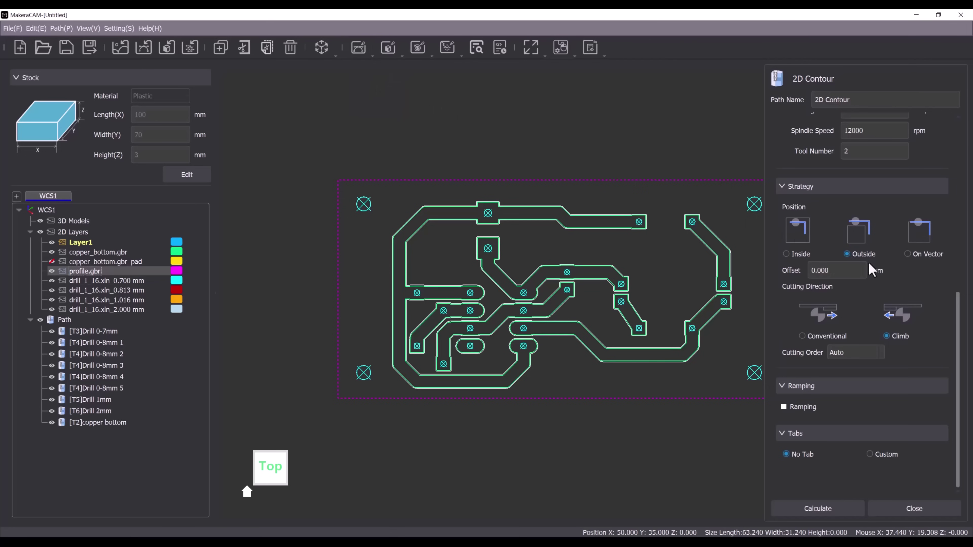
{"action": "scroll", "coordinate": [872, 271], "scroll_direction": "up", "scroll_amount": 8}
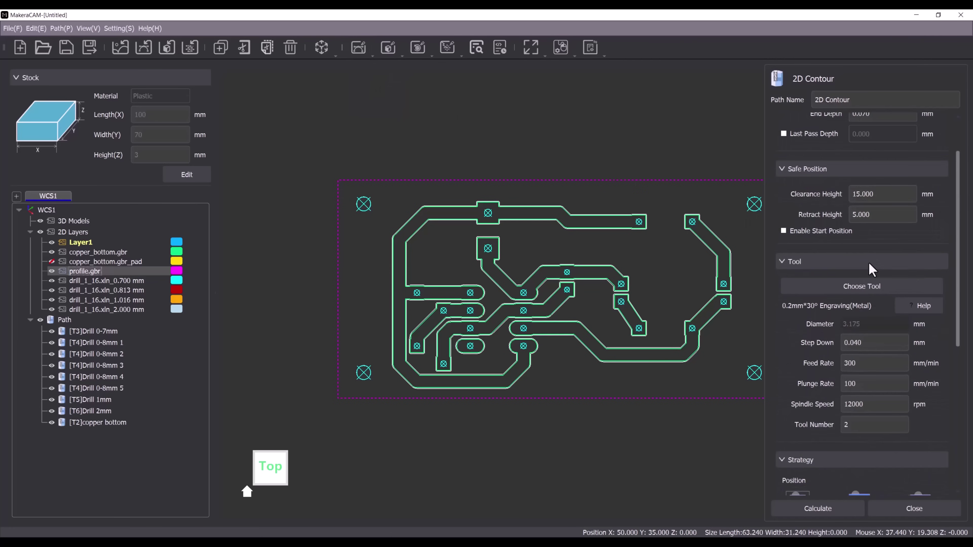
{"action": "left_click", "coordinate": [872, 288]}
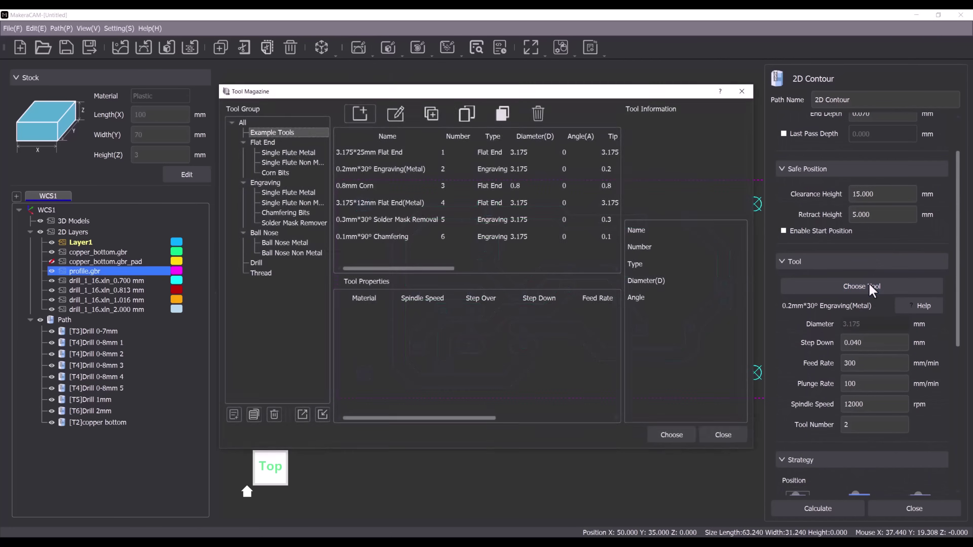
{"action": "left_click", "coordinate": [385, 157]}
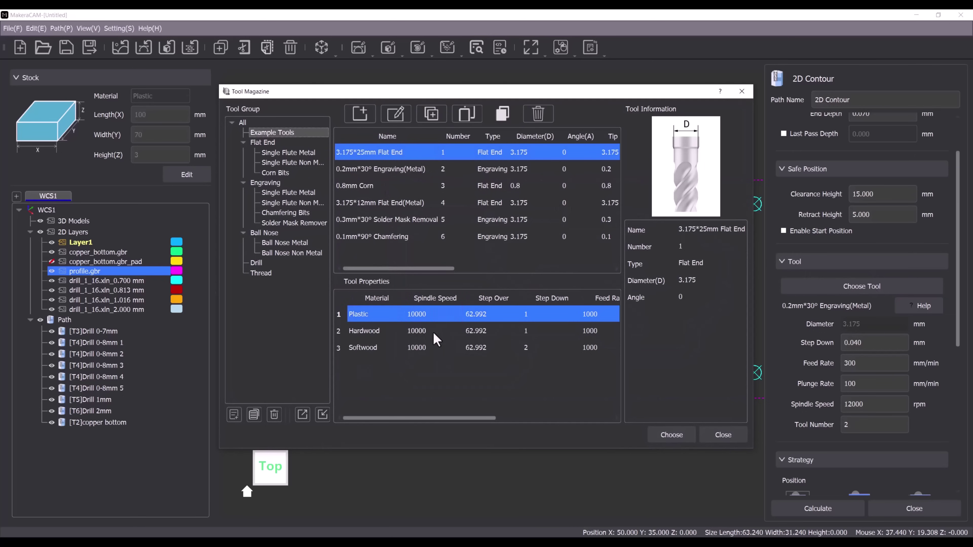
{"action": "left_click", "coordinate": [673, 436]}
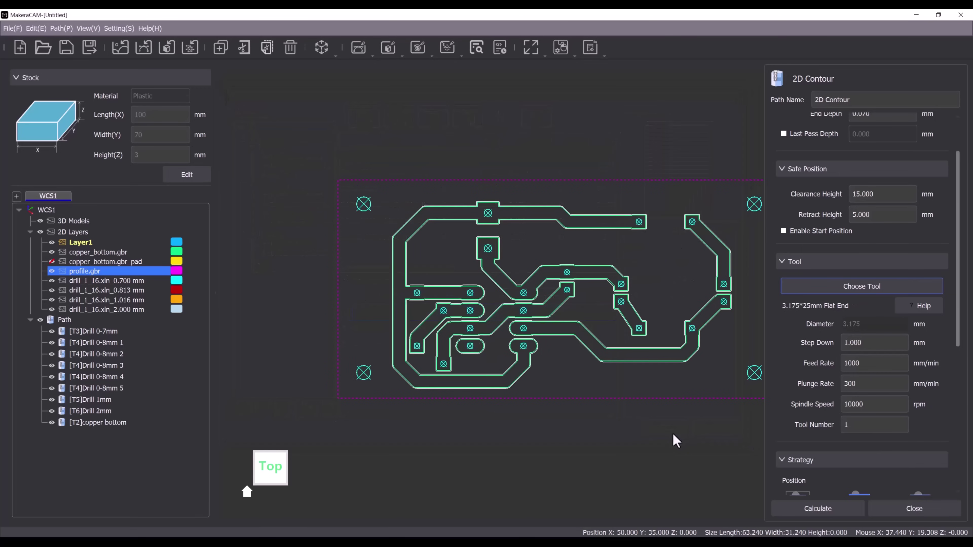
Enable ramping and calculate the board outline contour toolpath
{"action": "scroll", "coordinate": [908, 442], "scroll_direction": "down", "scroll_amount": 4}
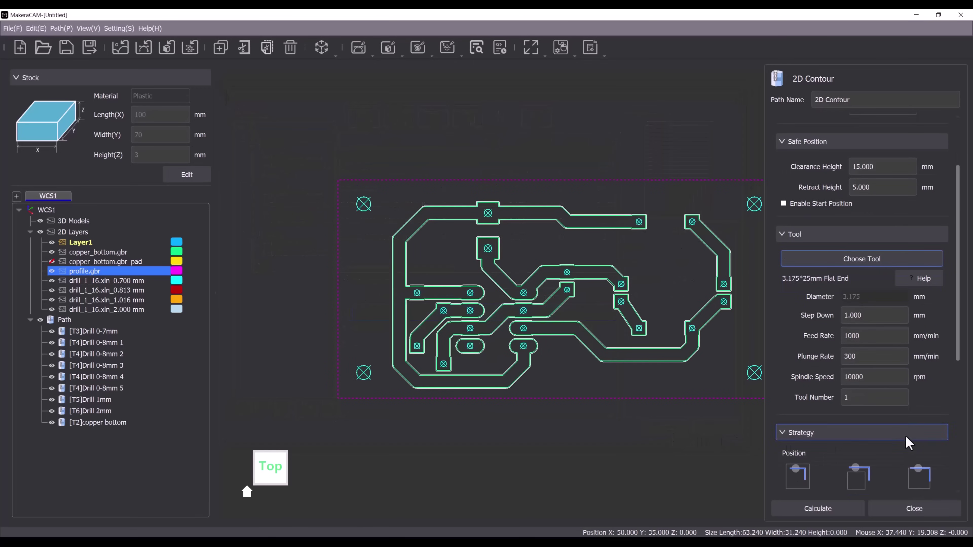
{"action": "scroll", "coordinate": [908, 443], "scroll_direction": "down", "scroll_amount": 4}
{"action": "scroll", "coordinate": [907, 444], "scroll_direction": "down", "scroll_amount": 2}
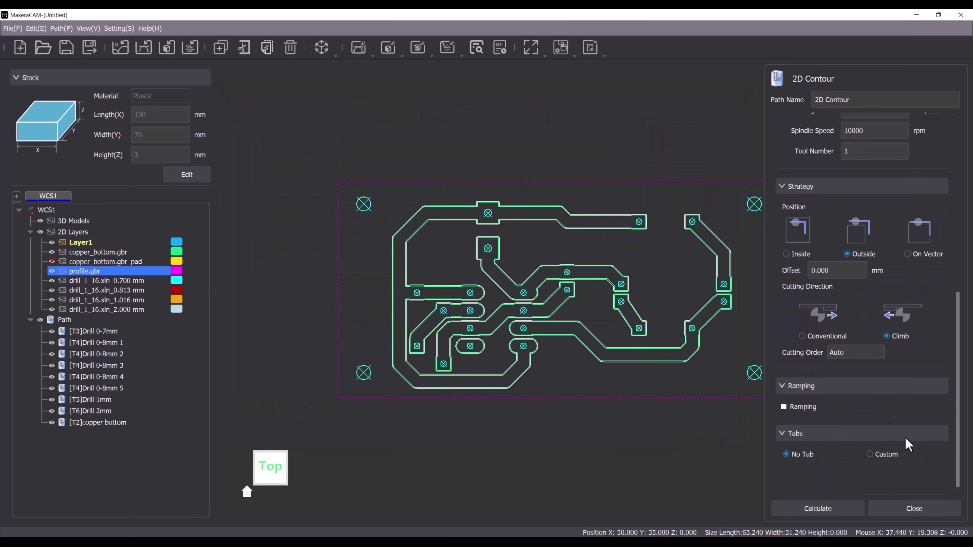
{"action": "left_click", "coordinate": [784, 407]}
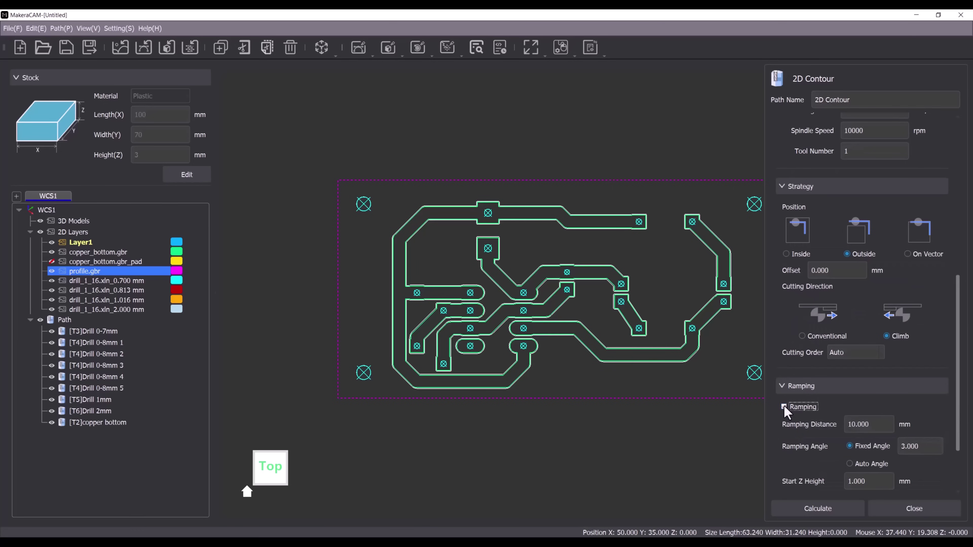
{"action": "scroll", "coordinate": [818, 435], "scroll_direction": "up", "scroll_amount": 11}
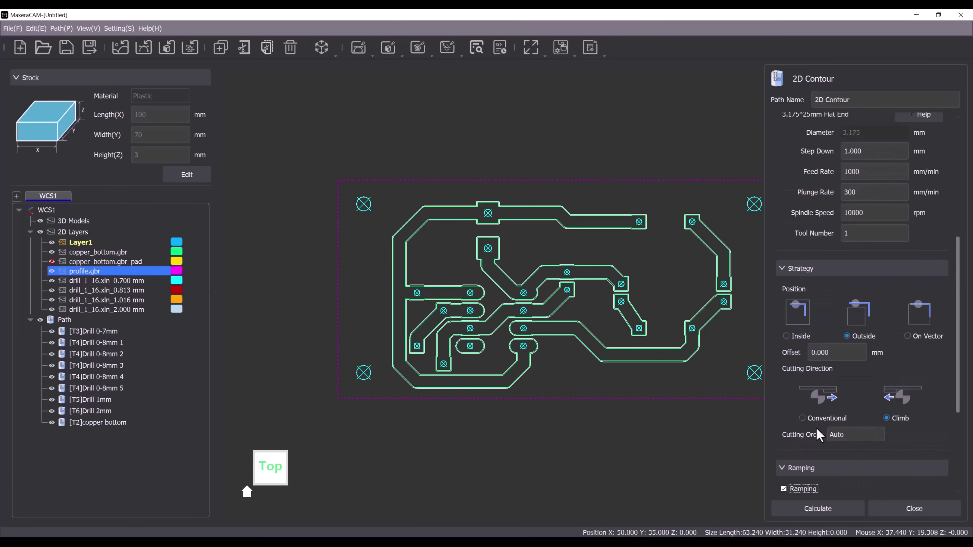
{"action": "scroll", "coordinate": [818, 434], "scroll_direction": "up", "scroll_amount": 1}
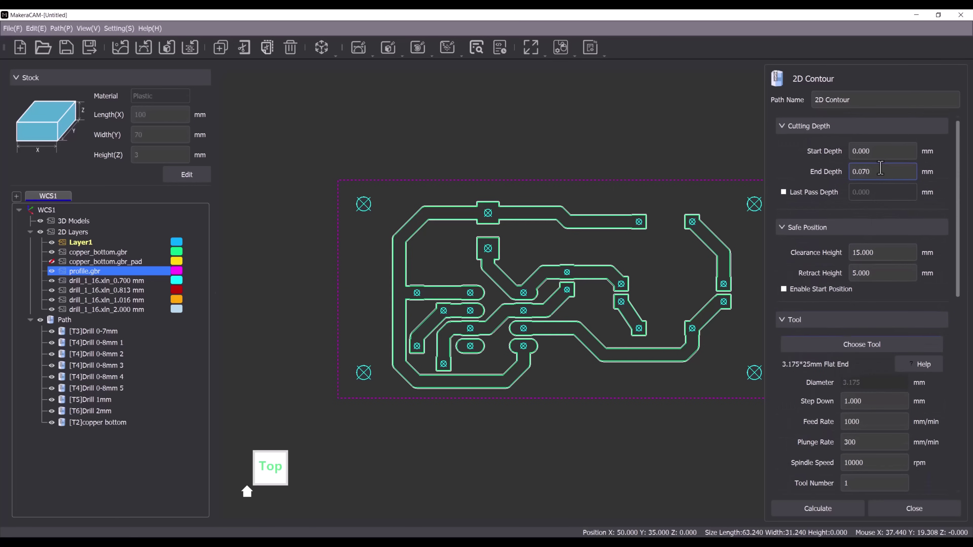
{"action": "scroll", "coordinate": [881, 176], "scroll_direction": "down", "scroll_amount": 12}
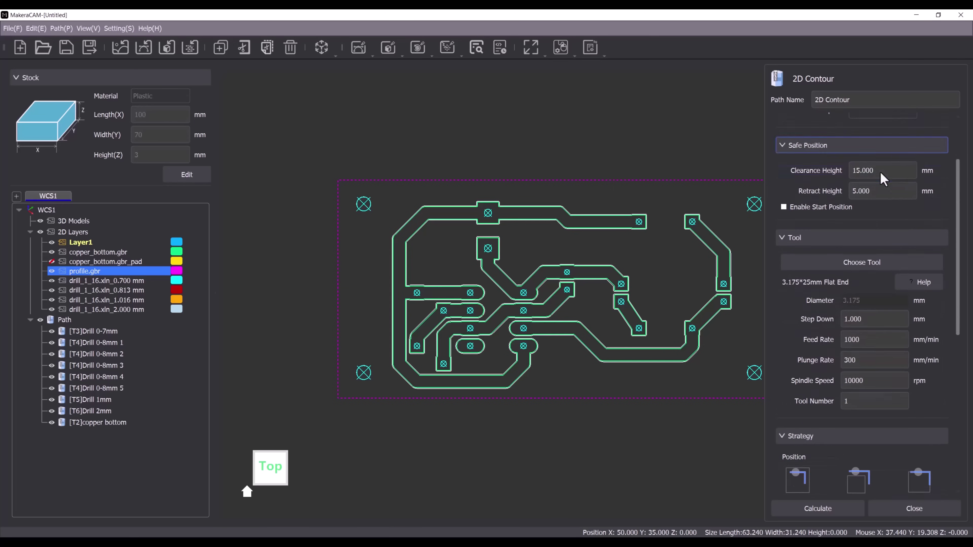
{"action": "scroll", "coordinate": [883, 188], "scroll_direction": "down", "scroll_amount": 3}
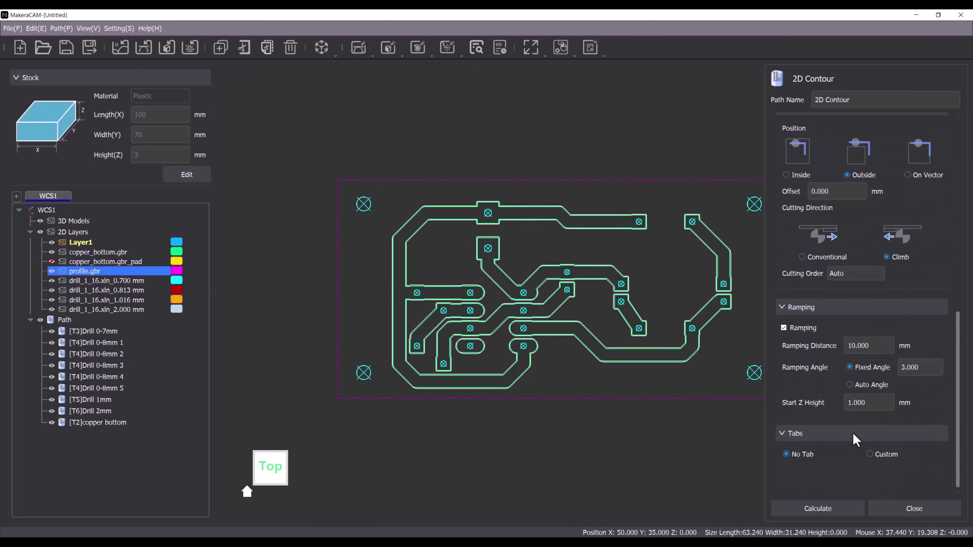
{"action": "left_click", "coordinate": [827, 510]}
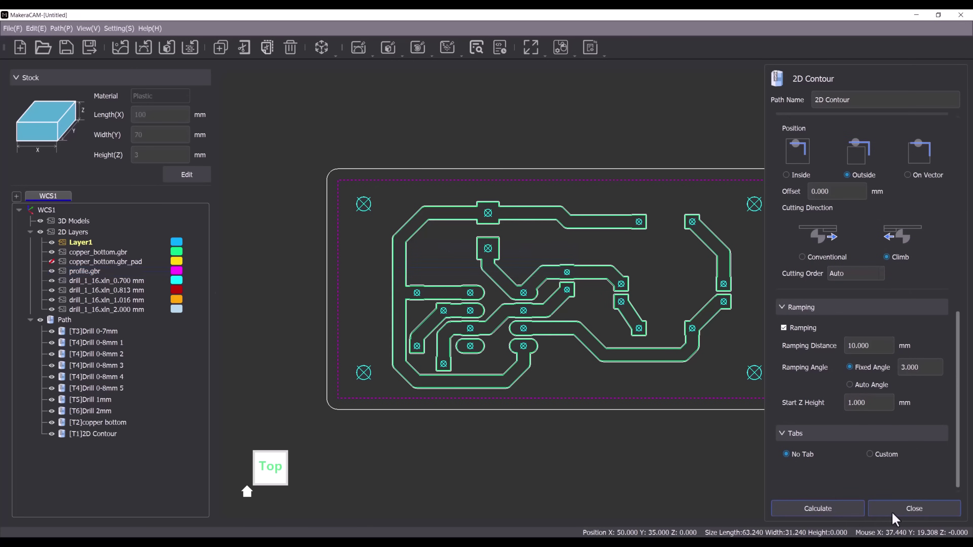
{"action": "left_click", "coordinate": [920, 511]}
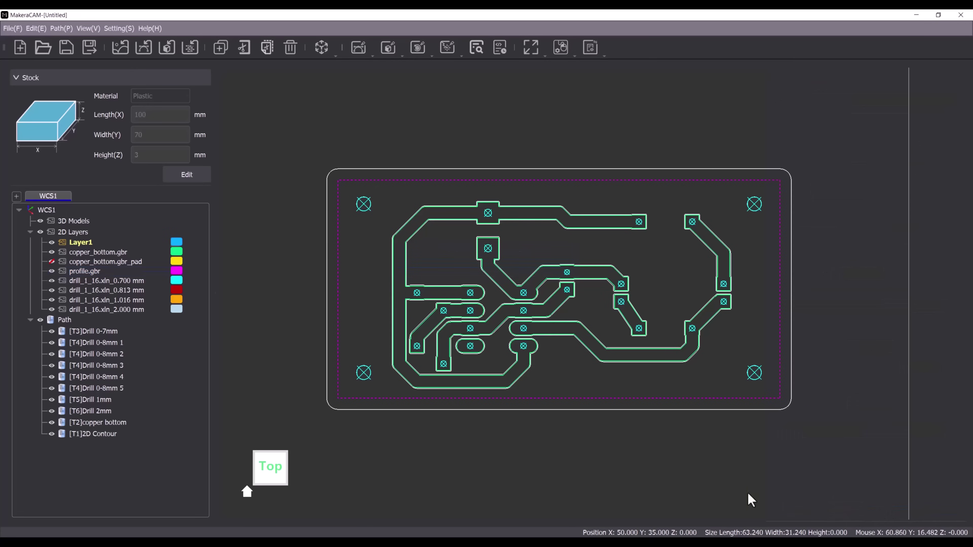
Begin renaming the new outline contour path
{"action": "left_click", "coordinate": [108, 436]}
{"action": "right_click", "coordinate": [105, 434]}
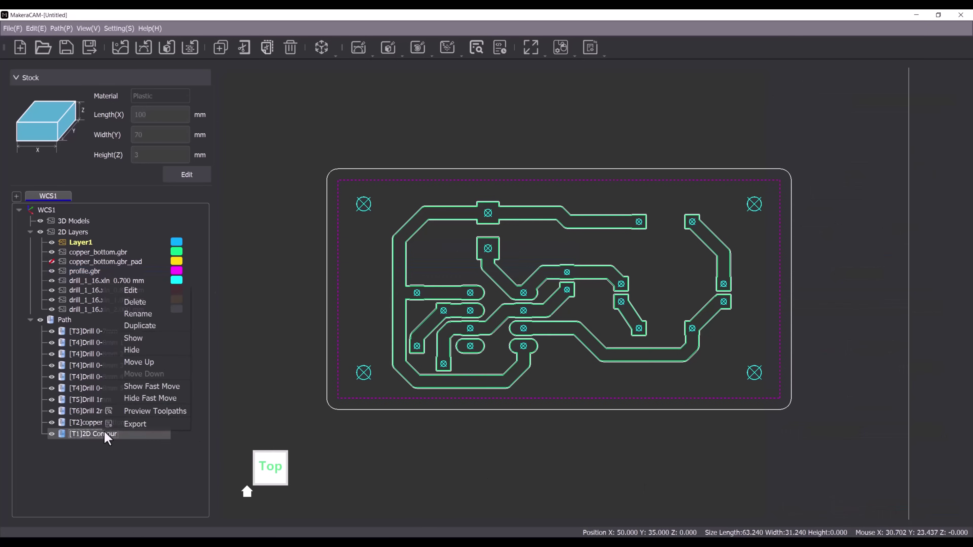
{"action": "left_click", "coordinate": [152, 318]}
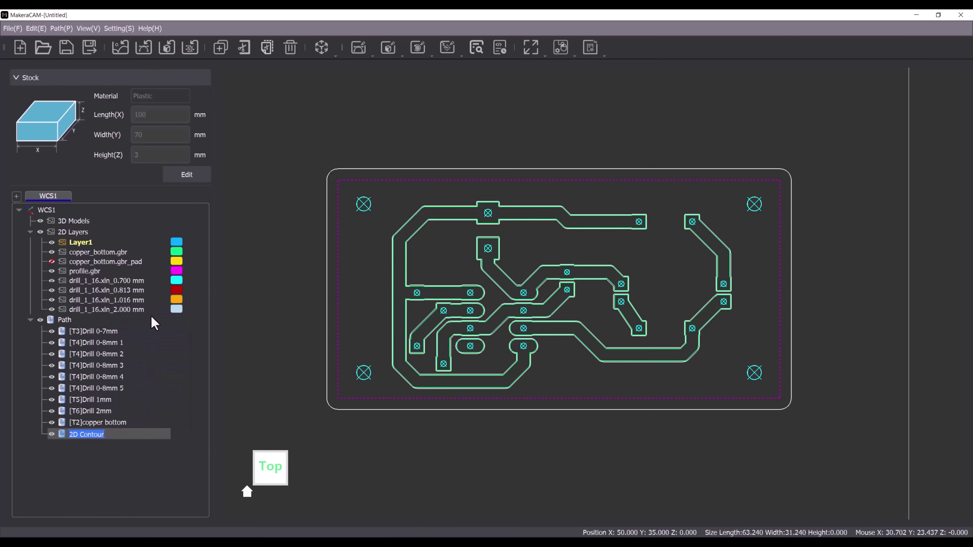
Name the outline path 'profile', hide the copper and profile layers, and box-select the drill holes
{"action": "type", "text": "profile"}
{"action": "key", "text": "Return"}
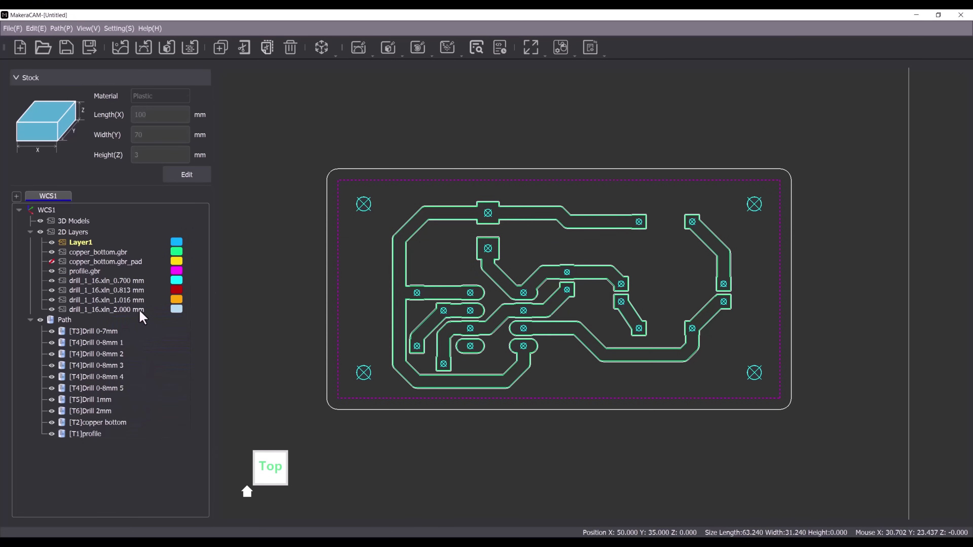
{"action": "left_click", "coordinate": [51, 252]}
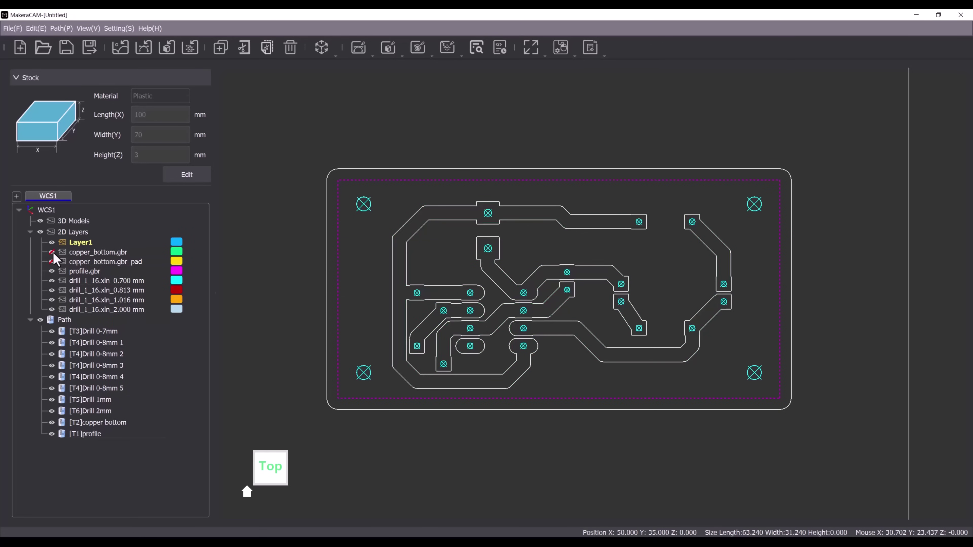
{"action": "left_click", "coordinate": [52, 271]}
{"action": "left_click_drag", "start_coordinate": [399, 190], "coordinate": [740, 393]}
{"action": "left_click", "coordinate": [359, 50]}
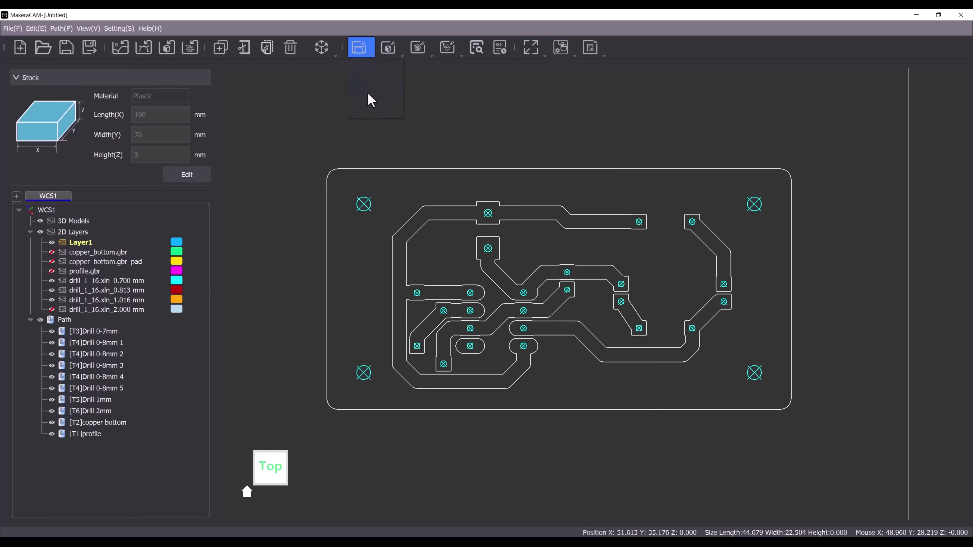
Start a 2D drilling toolpath using the 0.8*10mm drill with Copper cutting settings
{"action": "left_click", "coordinate": [370, 89]}
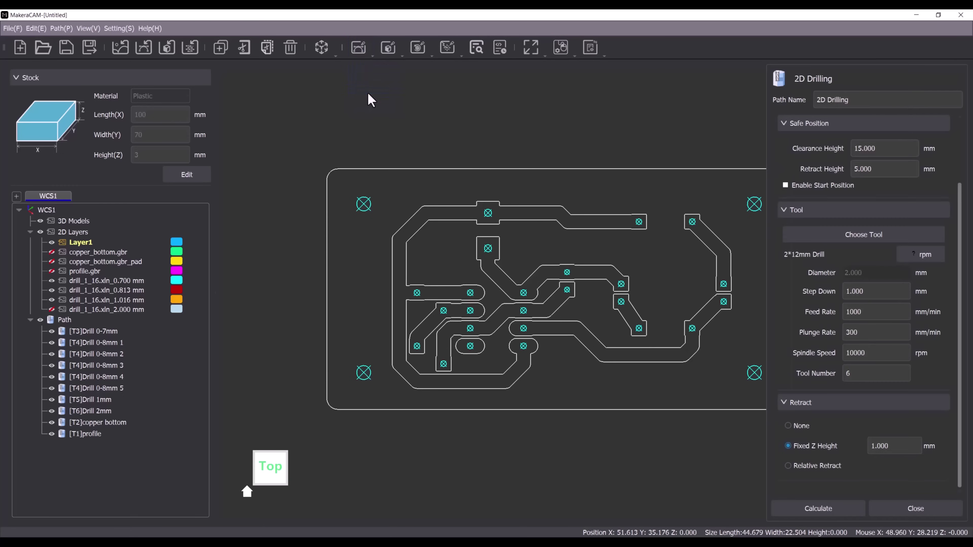
{"action": "left_click", "coordinate": [849, 236]}
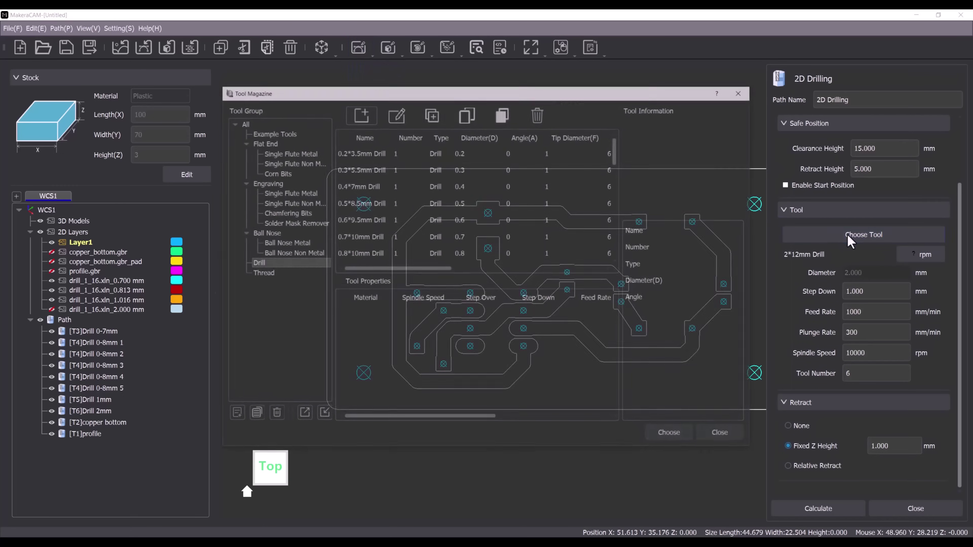
{"action": "left_click", "coordinate": [357, 254]}
{"action": "left_click", "coordinate": [364, 382]}
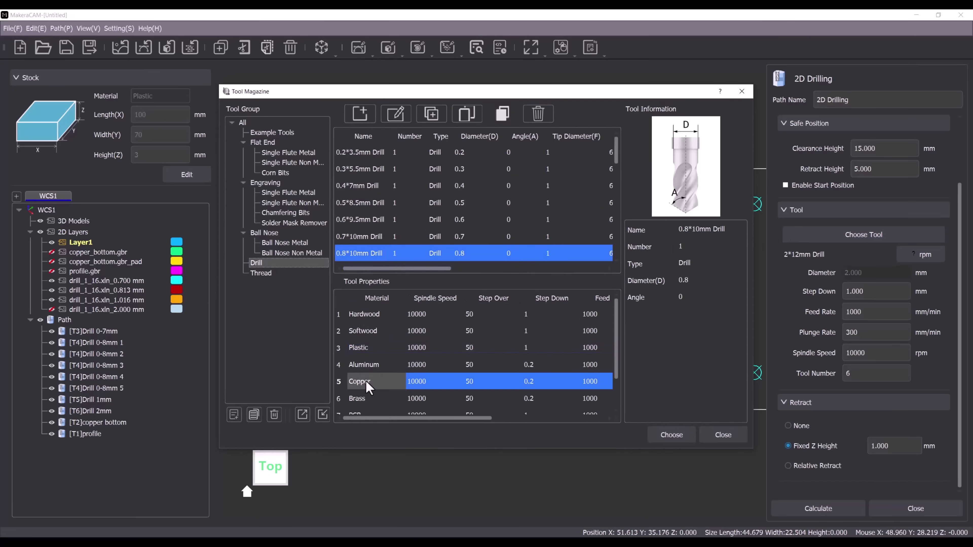
{"action": "left_click", "coordinate": [671, 437]}
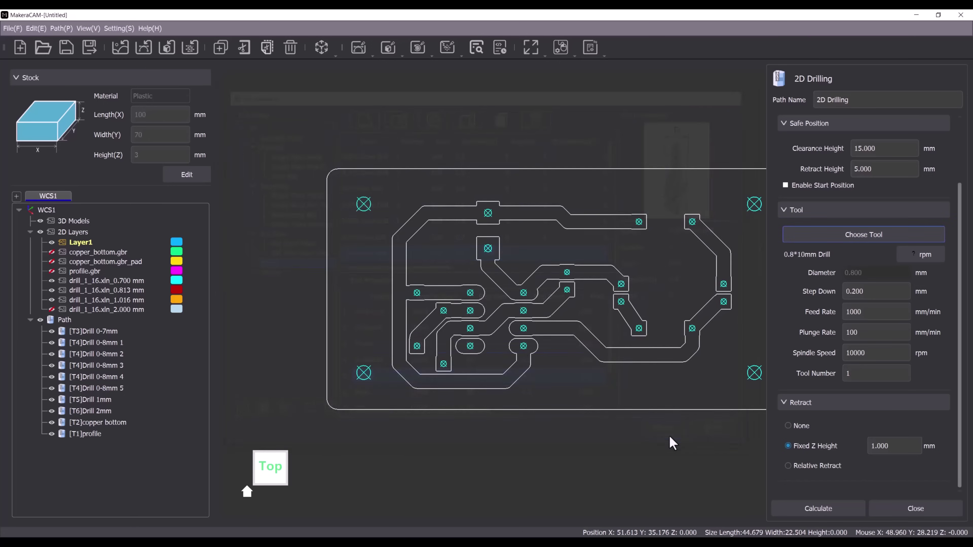
Set Retract to None, calculate the drilling toolpath and close the panel
{"action": "scroll", "coordinate": [891, 172], "scroll_direction": "up", "scroll_amount": 3}
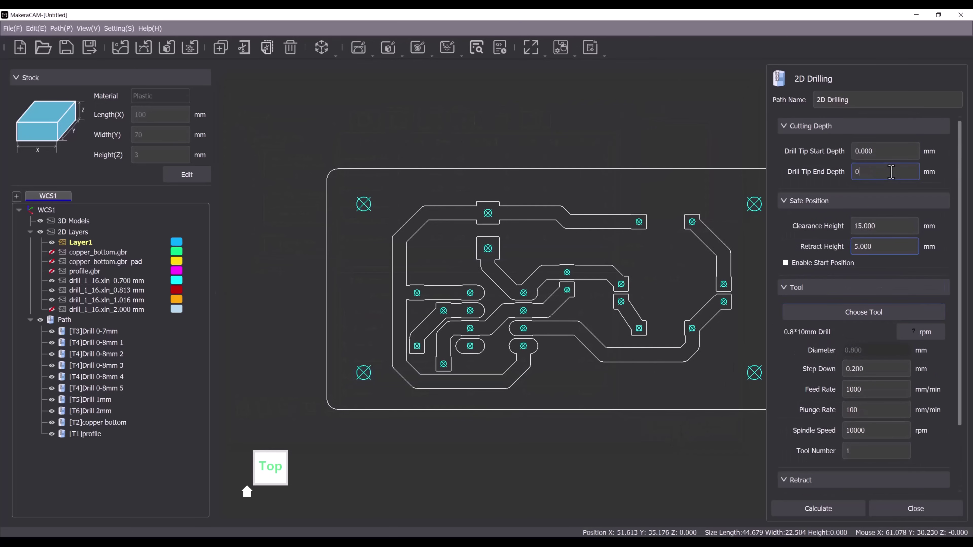
{"action": "scroll", "coordinate": [895, 175], "scroll_direction": "down", "scroll_amount": 2}
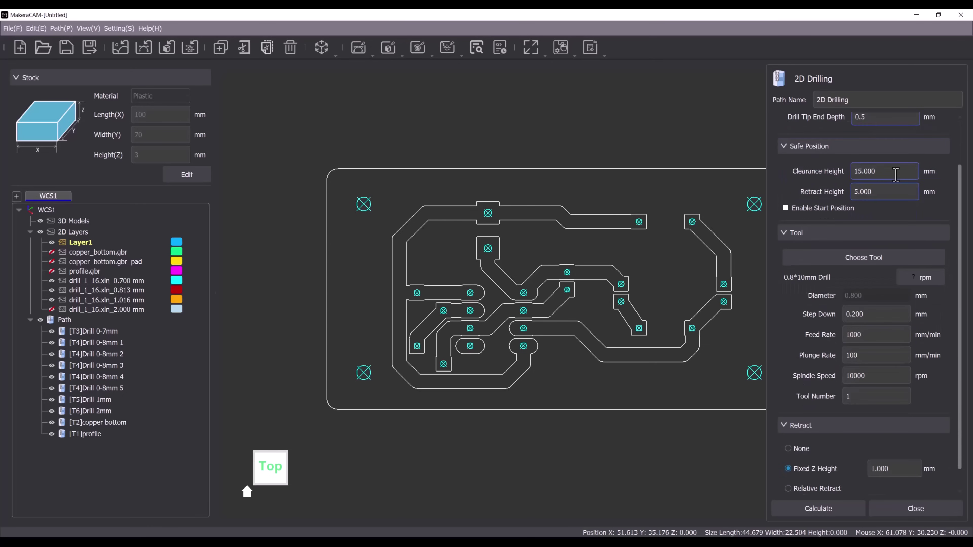
{"action": "scroll", "coordinate": [896, 175], "scroll_direction": "down", "scroll_amount": 1}
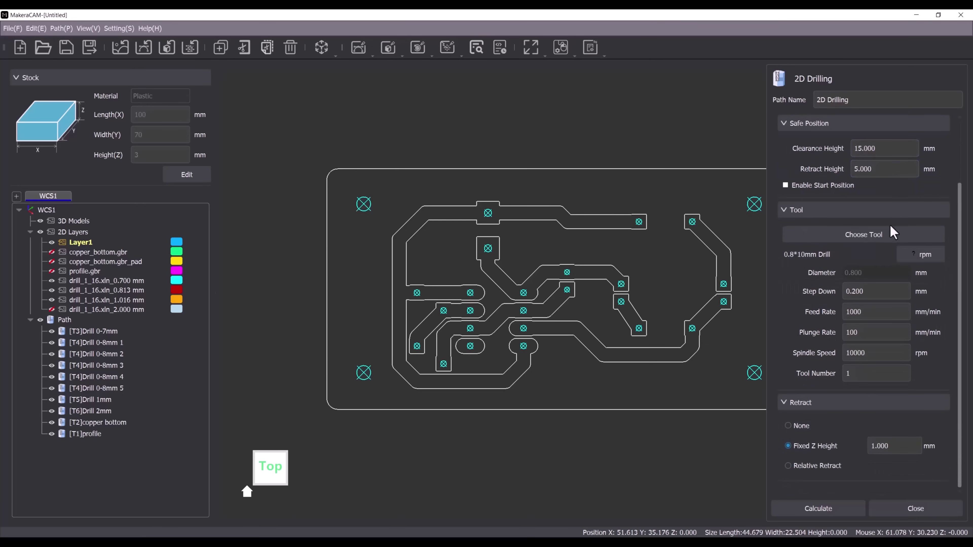
{"action": "left_click", "coordinate": [788, 426]}
{"action": "left_click", "coordinate": [814, 507]}
{"action": "left_click", "coordinate": [916, 510]}
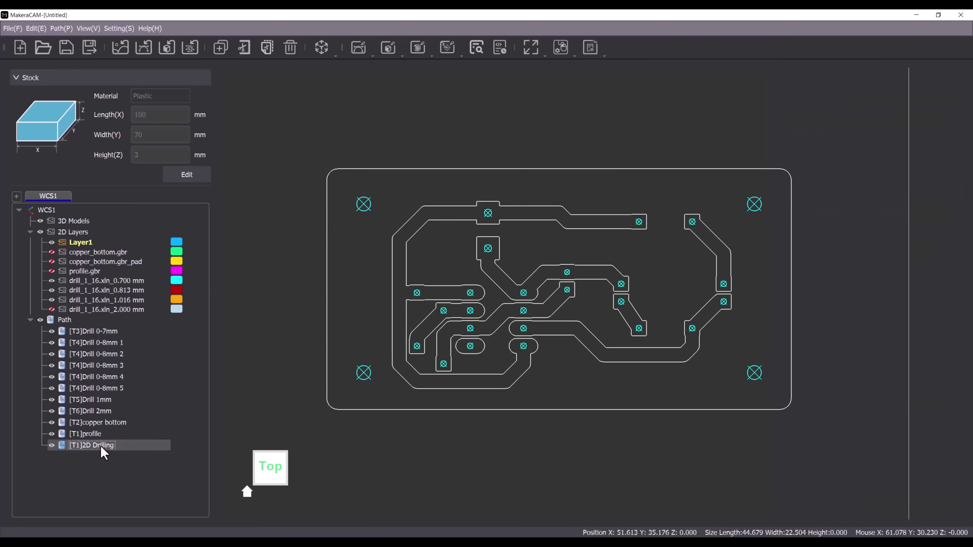
Rename the new 2D Drilling path to 'Drill copper 0-5mm'
{"action": "right_click", "coordinate": [115, 447]}
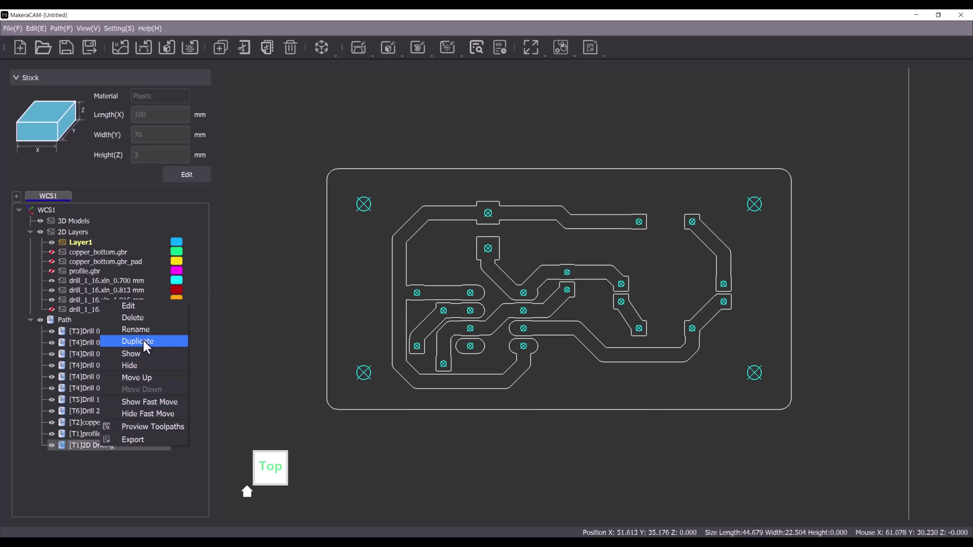
{"action": "left_click", "coordinate": [138, 330]}
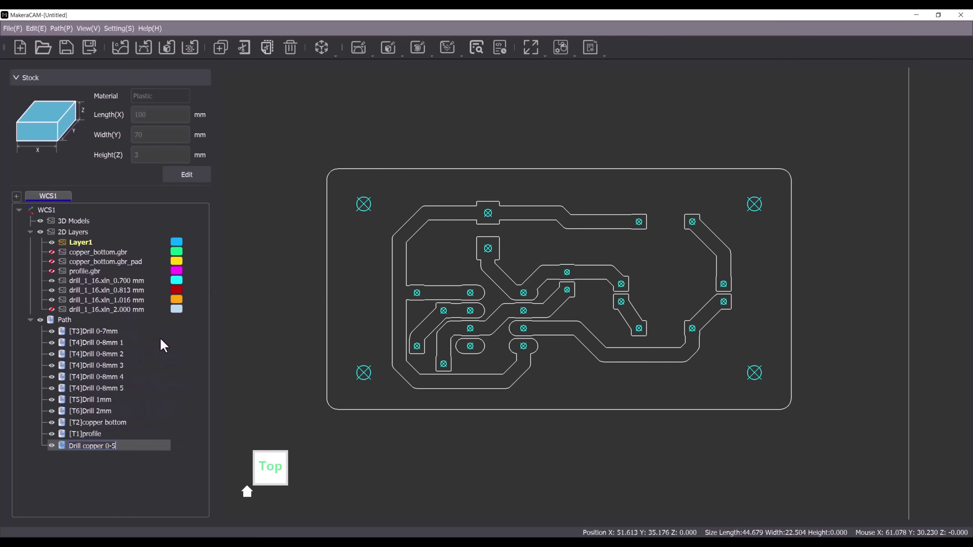
{"action": "key", "text": "Return"}
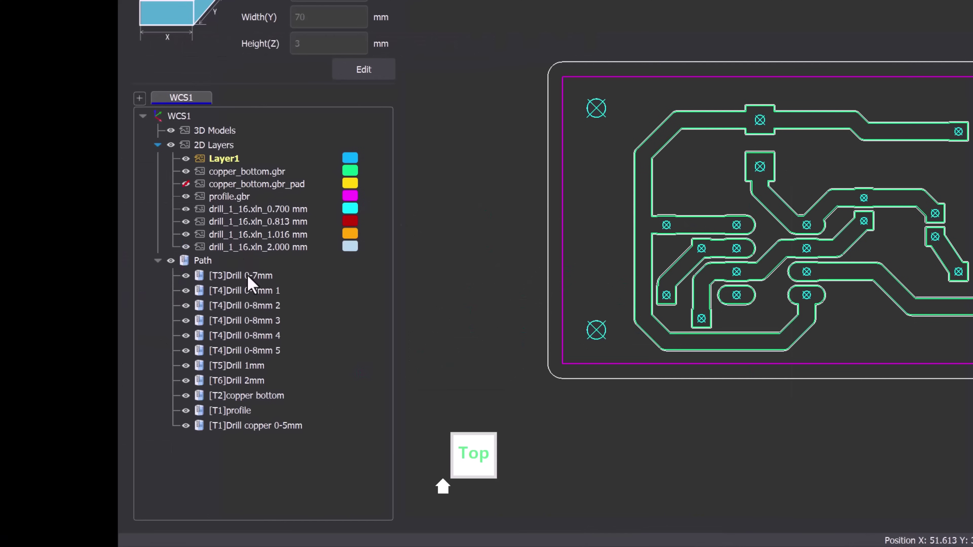
Export the [T3]Drill 0-7mm toolpath as G-code named 'drill 0-7mm'
{"action": "left_click", "coordinate": [99, 334]}
{"action": "right_click", "coordinate": [249, 279]}
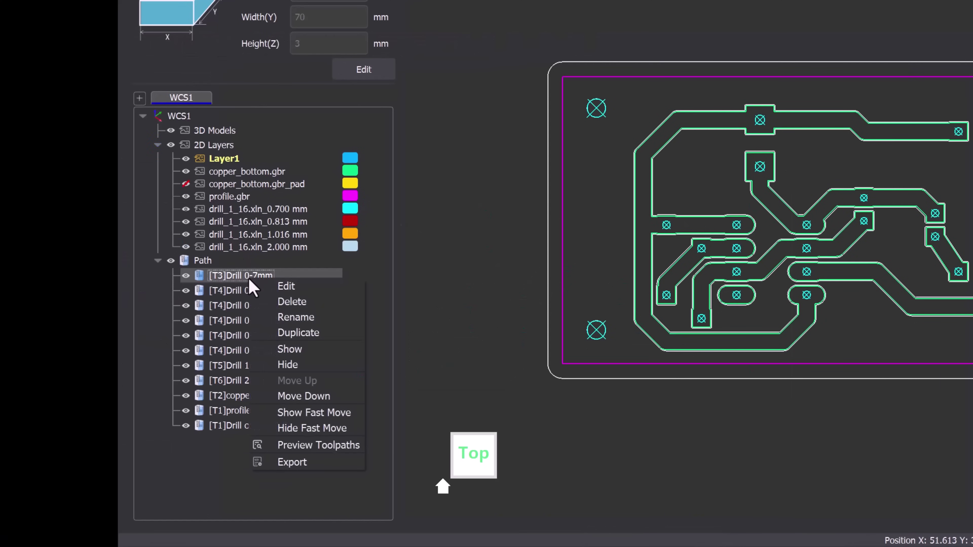
{"action": "left_click", "coordinate": [295, 464]}
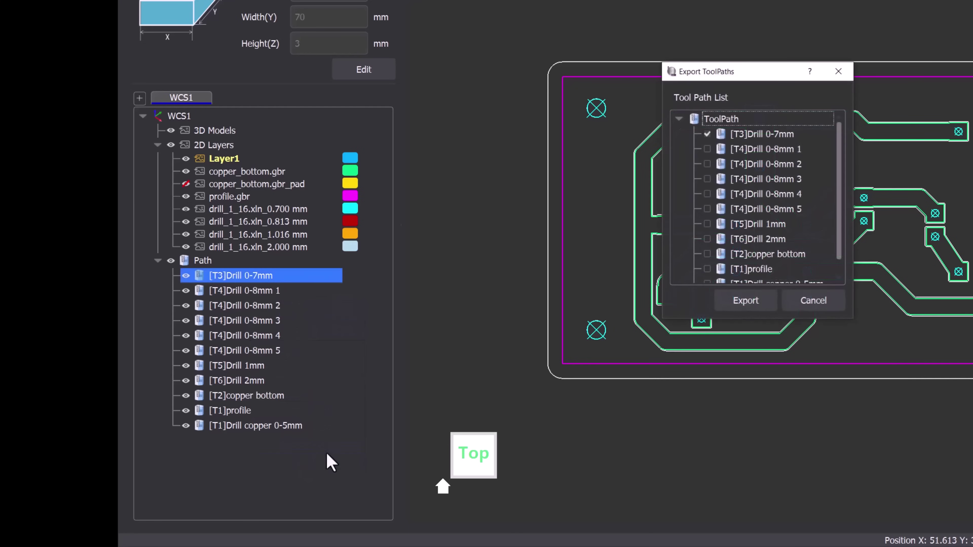
{"action": "left_click", "coordinate": [746, 303]}
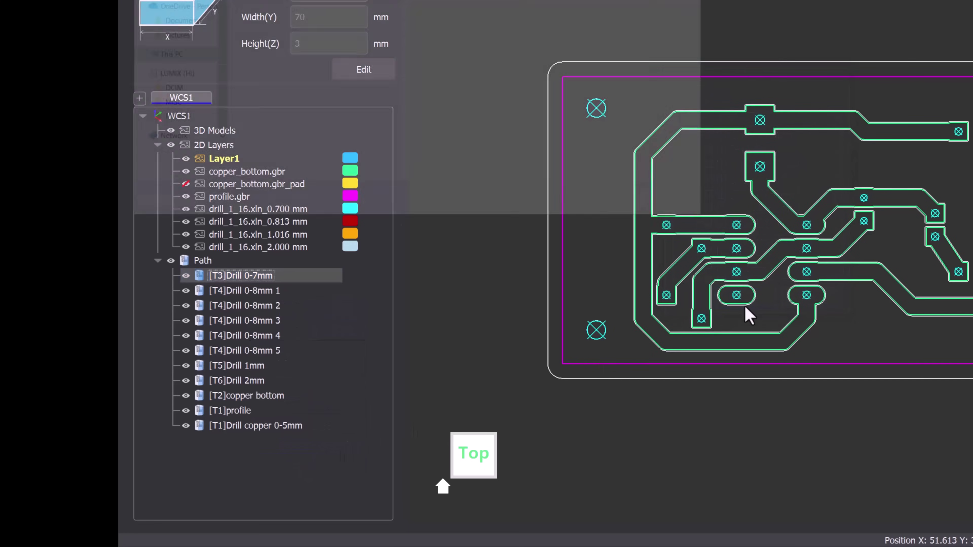
{"action": "type", "text": "drill 0-7mm"}
{"action": "key", "text": "Return"}
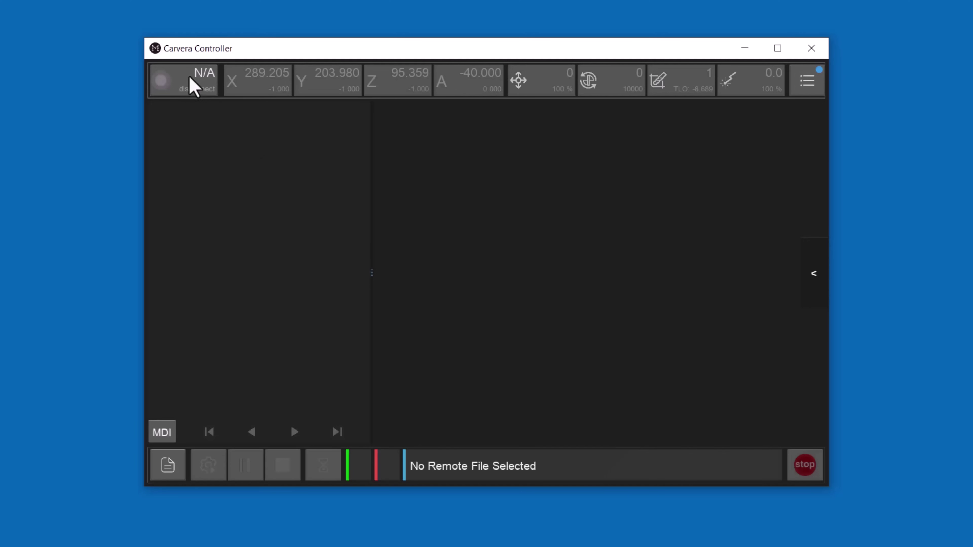
Connect to the Carvera machine over WiFi and browse local files for uploading
{"action": "left_click", "coordinate": [192, 80]}
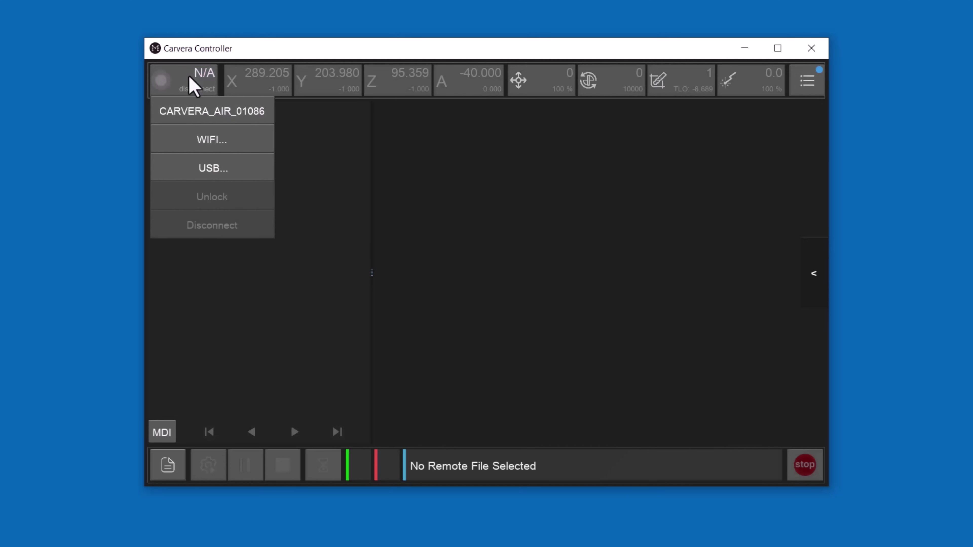
{"action": "left_click", "coordinate": [219, 110]}
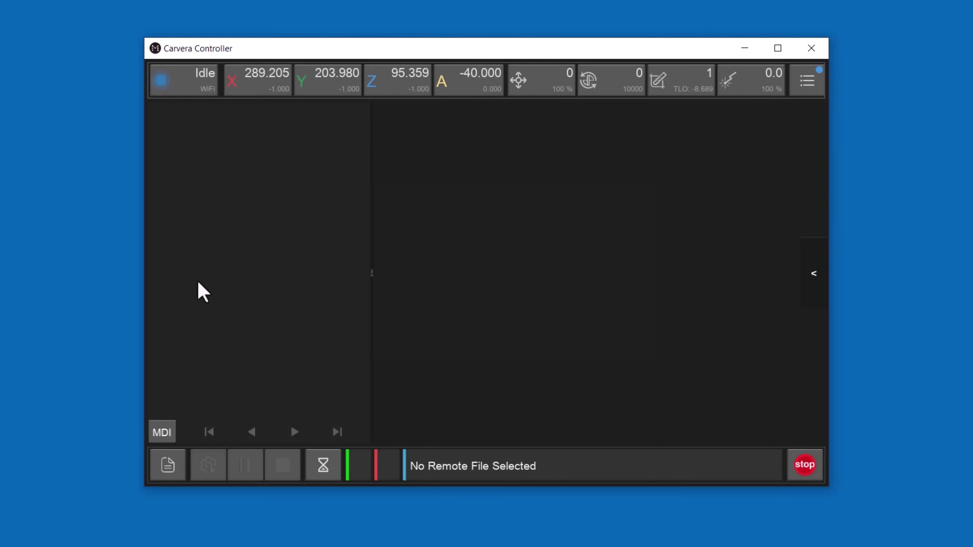
{"action": "left_click", "coordinate": [171, 470]}
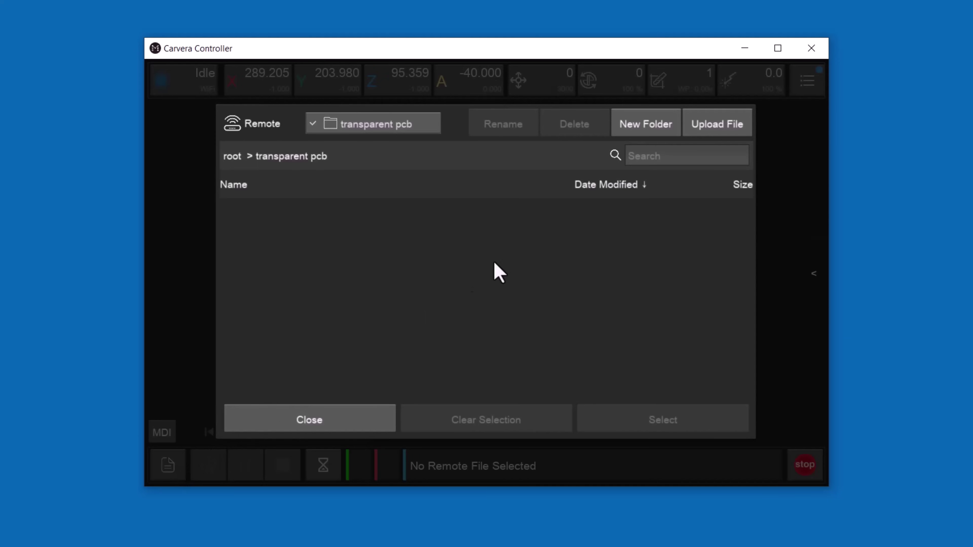
{"action": "left_click", "coordinate": [713, 125]}
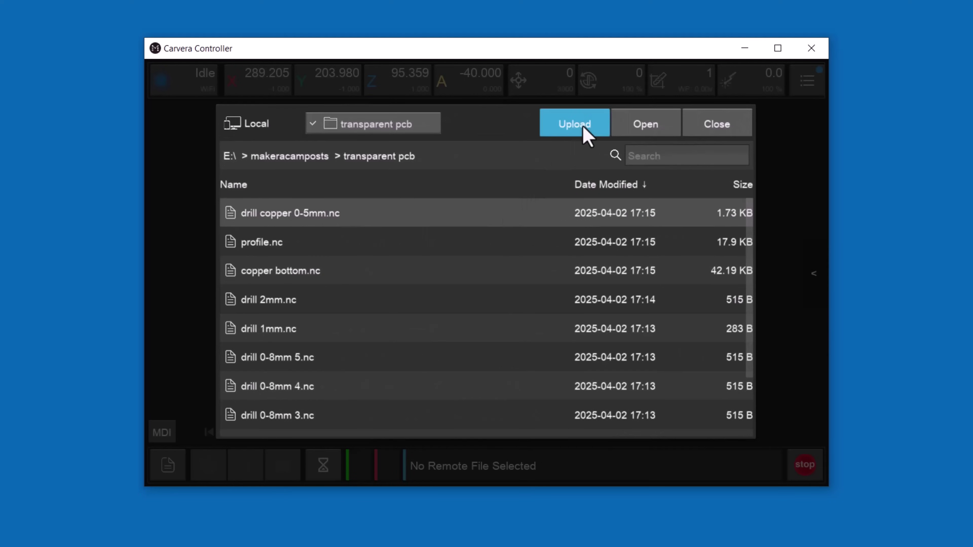
Upload drill copper 0-5mm.nc, profile.nc and copper bottom.nc into the transparent pcb folder
{"action": "left_click", "coordinate": [575, 124]}
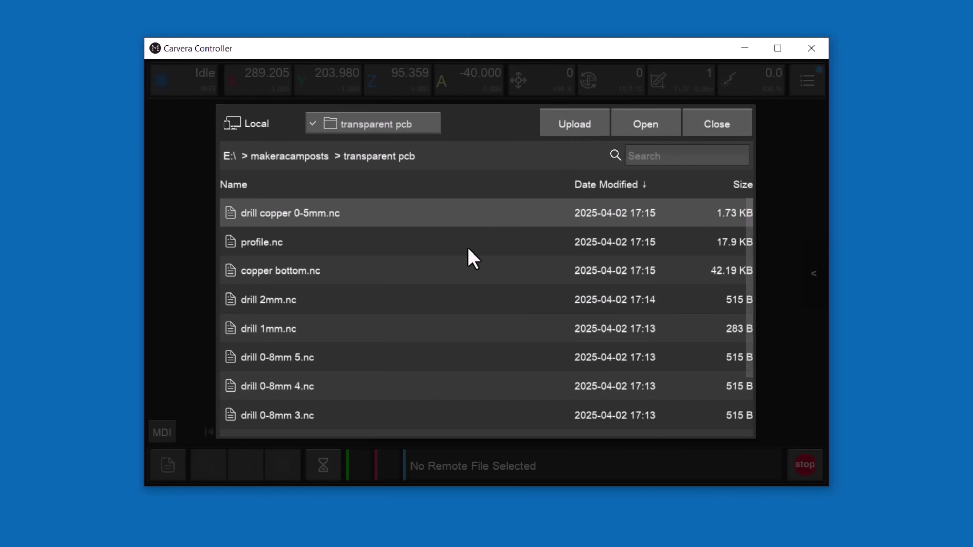
{"action": "left_click", "coordinate": [467, 248]}
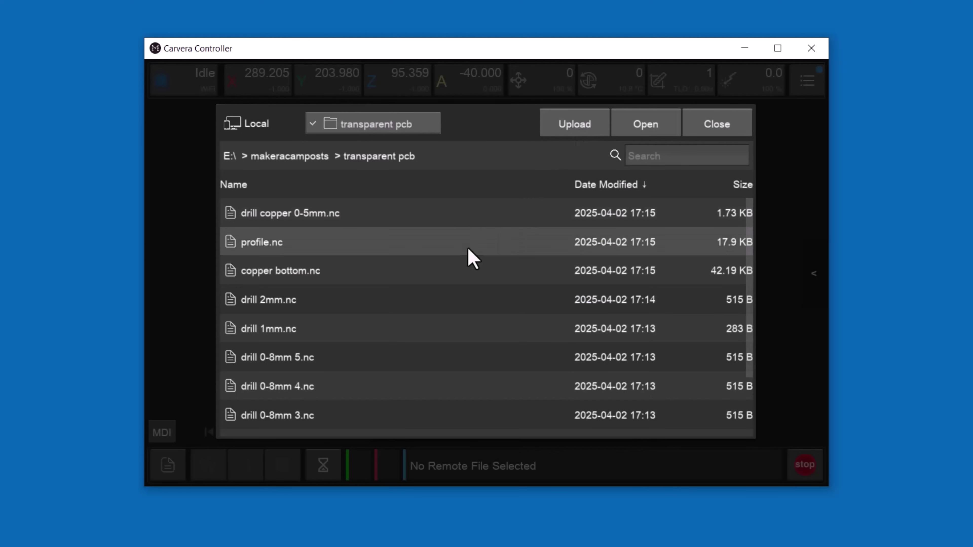
{"action": "left_click", "coordinate": [570, 128]}
{"action": "left_click", "coordinate": [467, 270]}
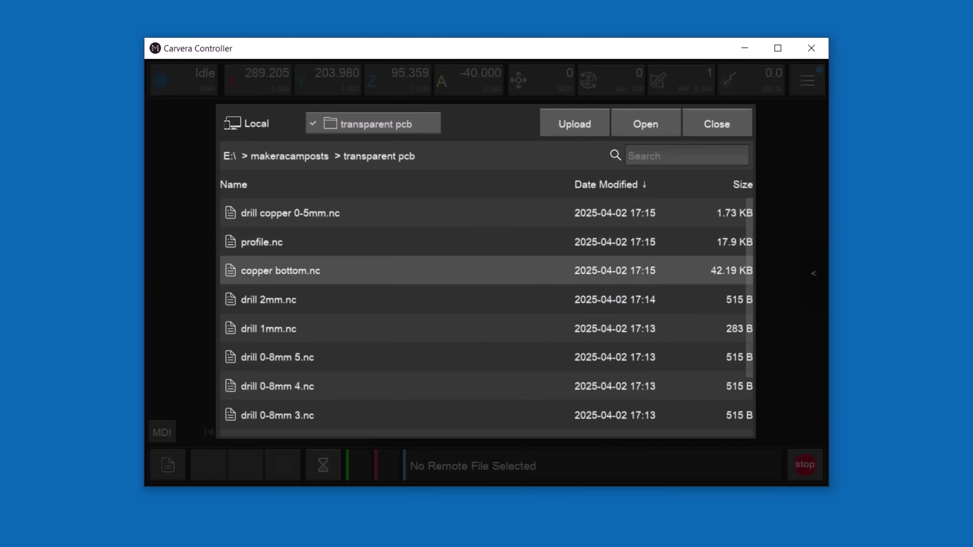
{"action": "left_click", "coordinate": [575, 124]}
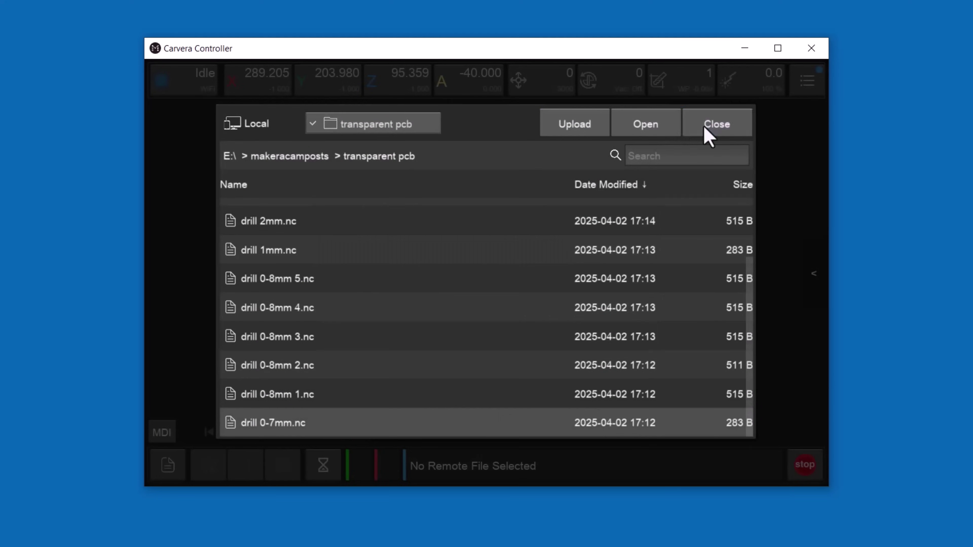
{"action": "left_click", "coordinate": [703, 125]}
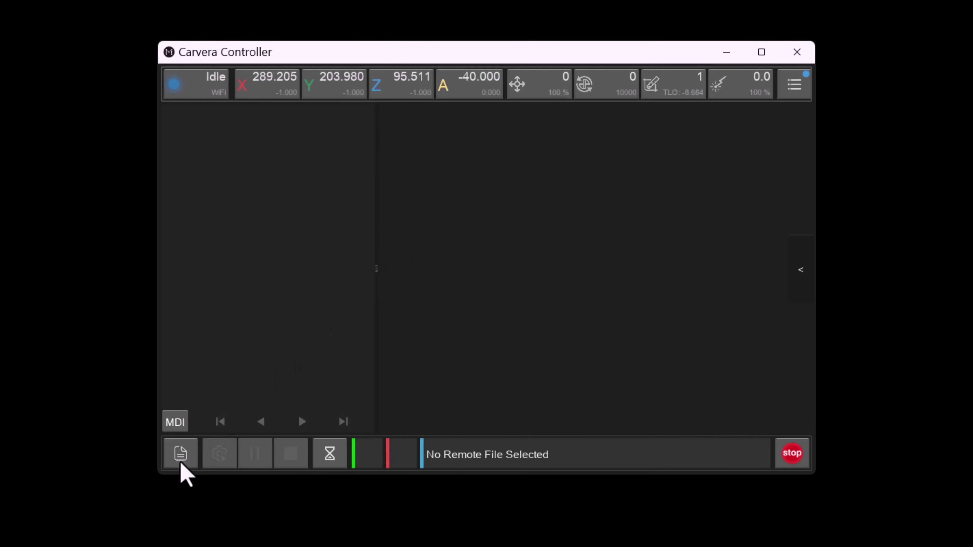
Load drill 0-7mm.nc from the transparent pcb folder and open its run settings
{"action": "left_click", "coordinate": [180, 458]}
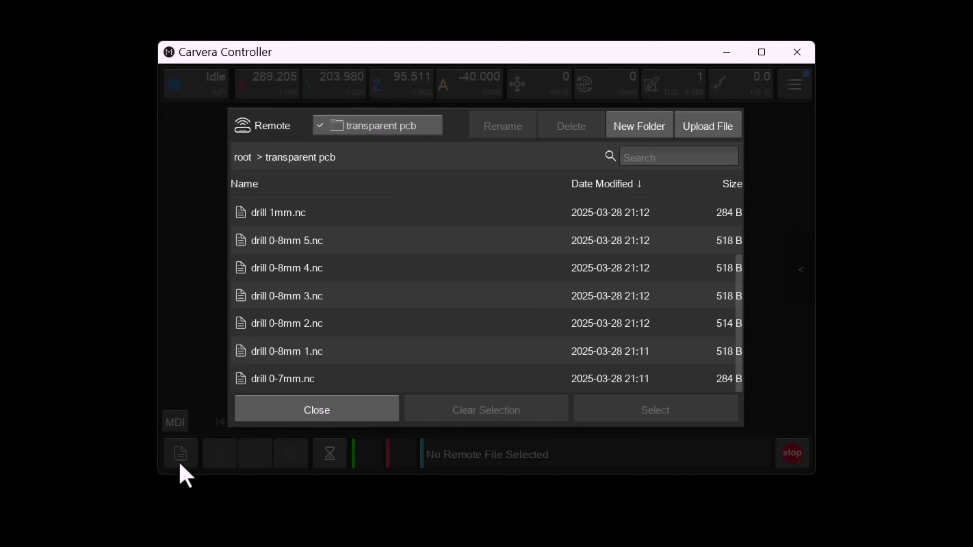
{"action": "left_click", "coordinate": [293, 381]}
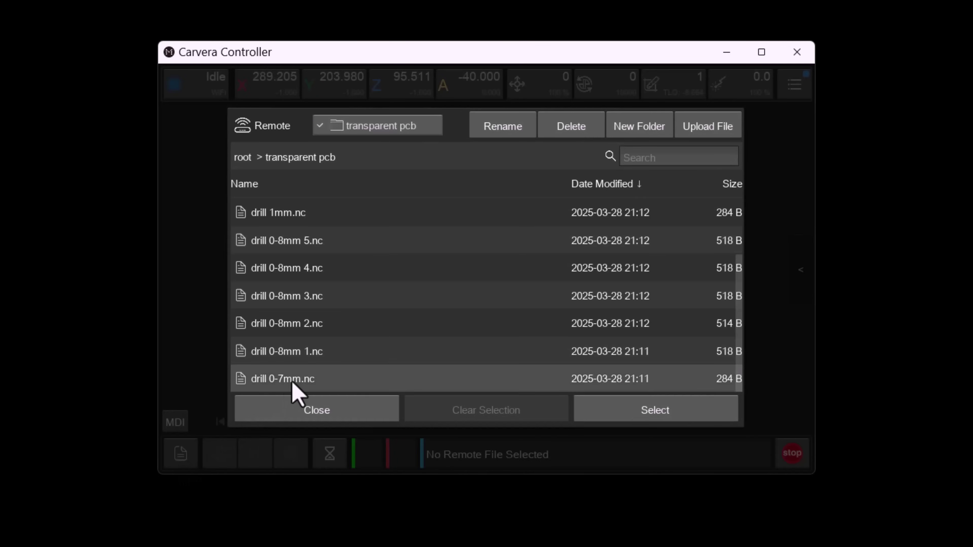
{"action": "left_click", "coordinate": [628, 411]}
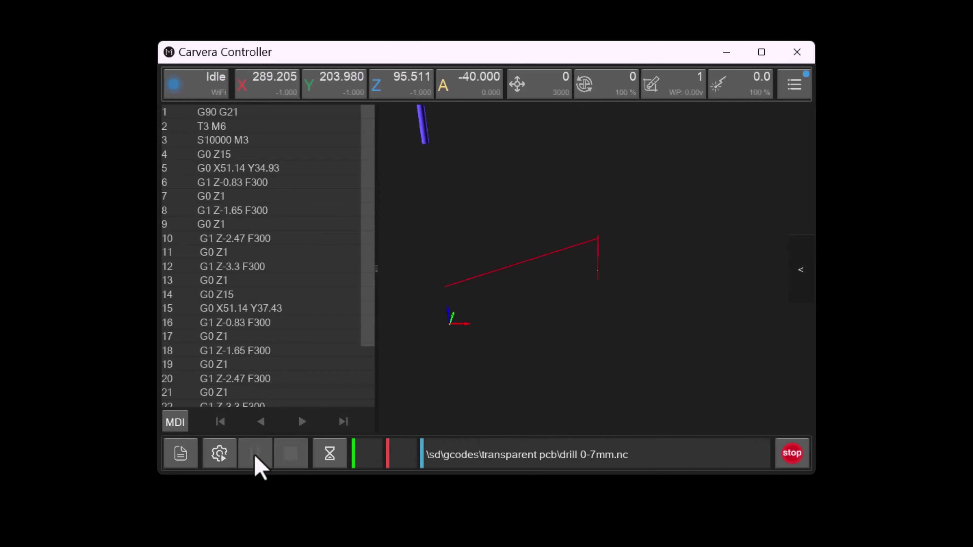
{"action": "left_click", "coordinate": [218, 457]}
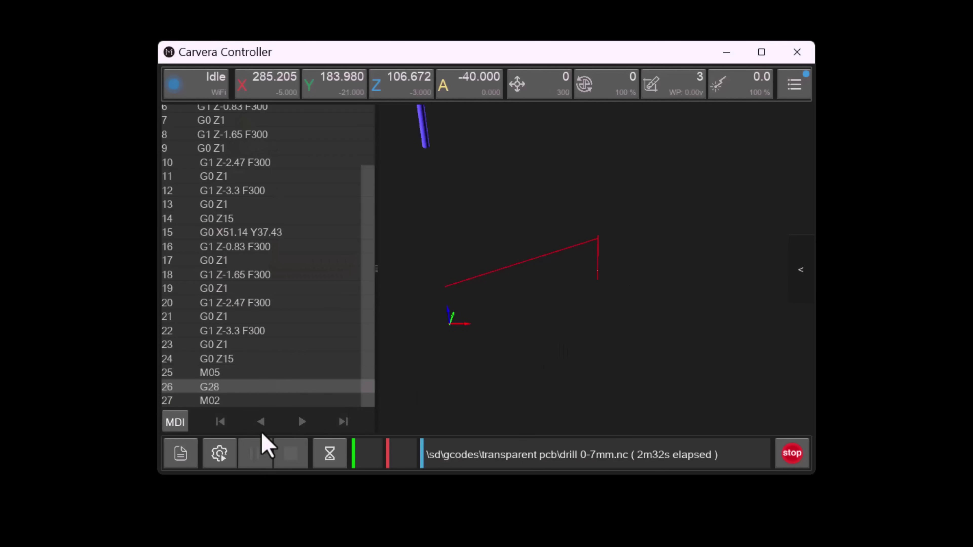
Load drill 0-8mm 1.nc from the machine and open its run settings
{"action": "left_click", "coordinate": [183, 456]}
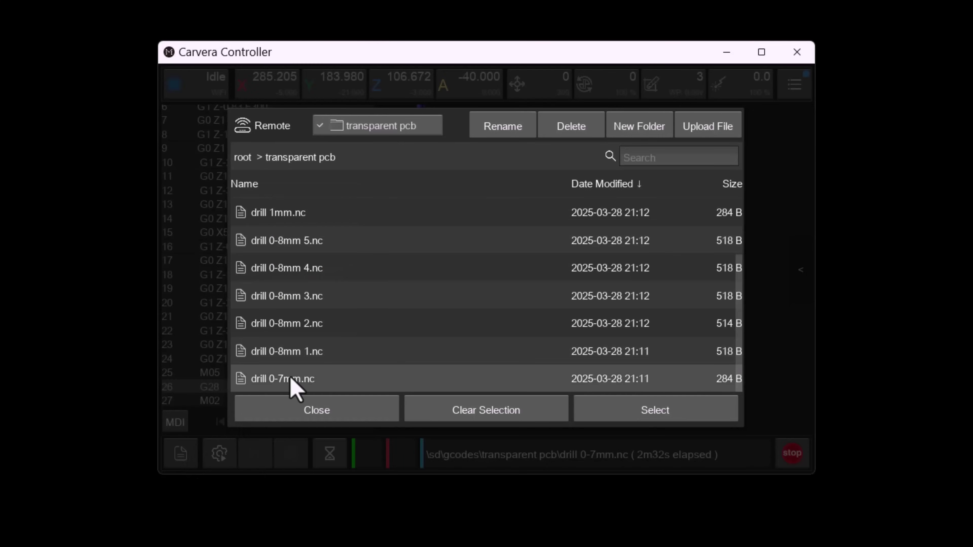
{"action": "left_click", "coordinate": [324, 350]}
{"action": "left_click", "coordinate": [617, 412]}
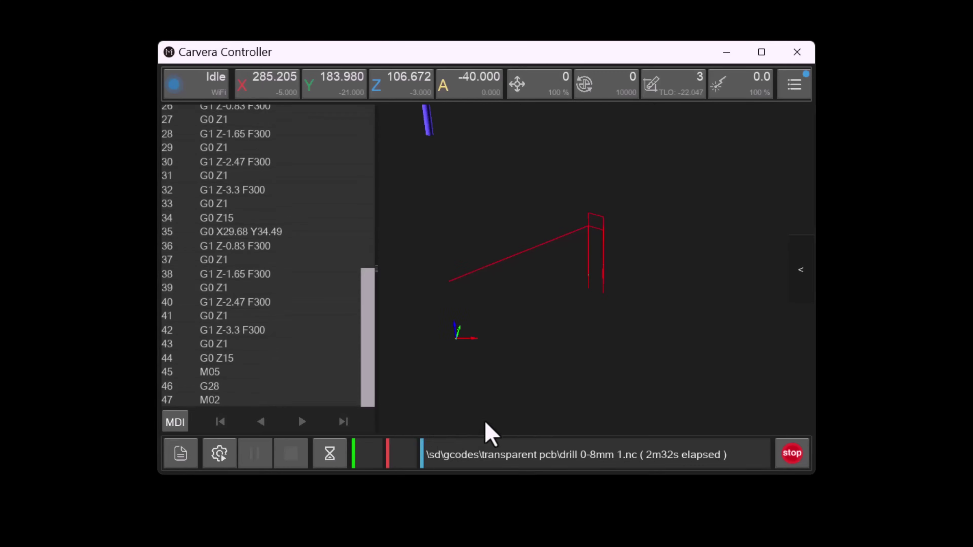
{"action": "left_click", "coordinate": [220, 456]}
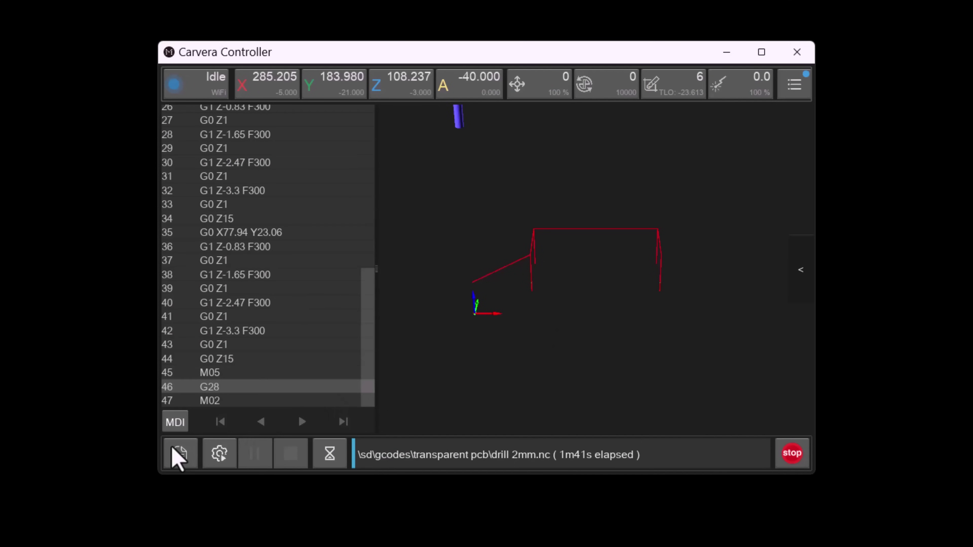
Load copper bottom.nc from the machine and open its run settings for trace milling
{"action": "left_click", "coordinate": [173, 449]}
{"action": "left_click", "coordinate": [324, 228]}
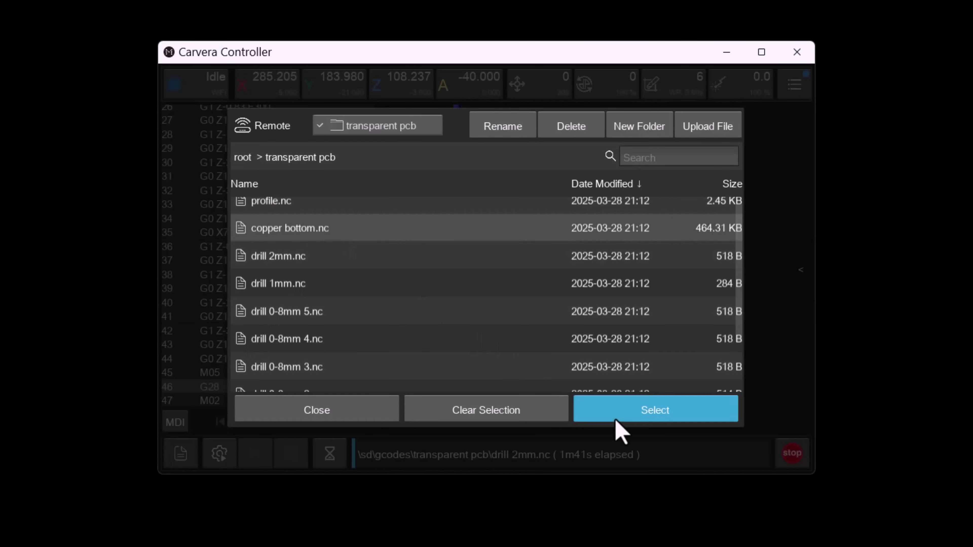
{"action": "left_click", "coordinate": [616, 419]}
{"action": "left_click", "coordinate": [220, 454]}
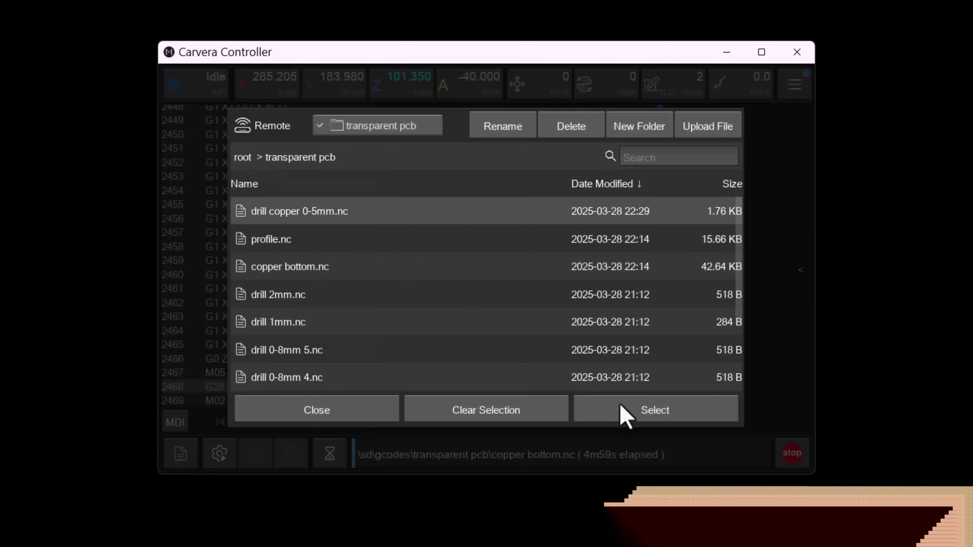
Load drill copper 0-5mm.nc and show its Config and Run settings
{"action": "left_click", "coordinate": [623, 412]}
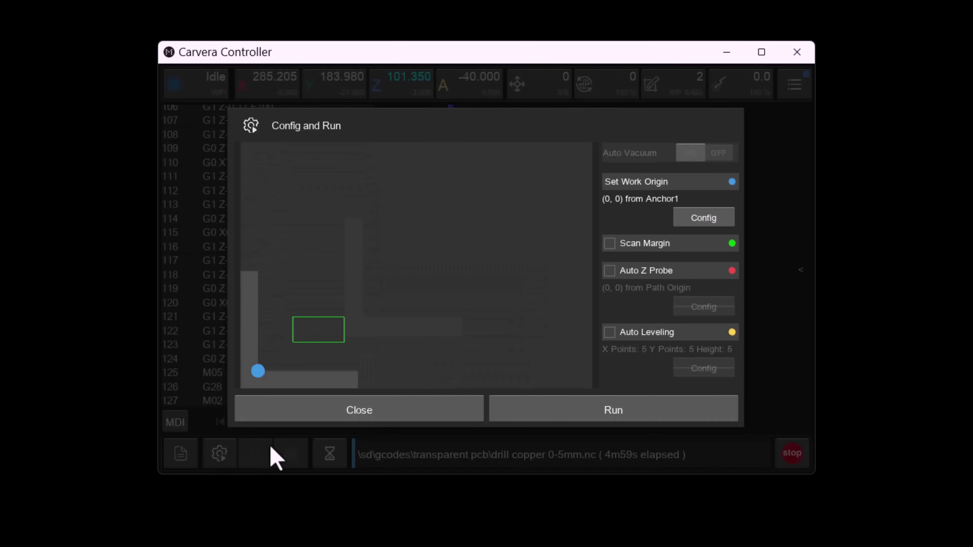